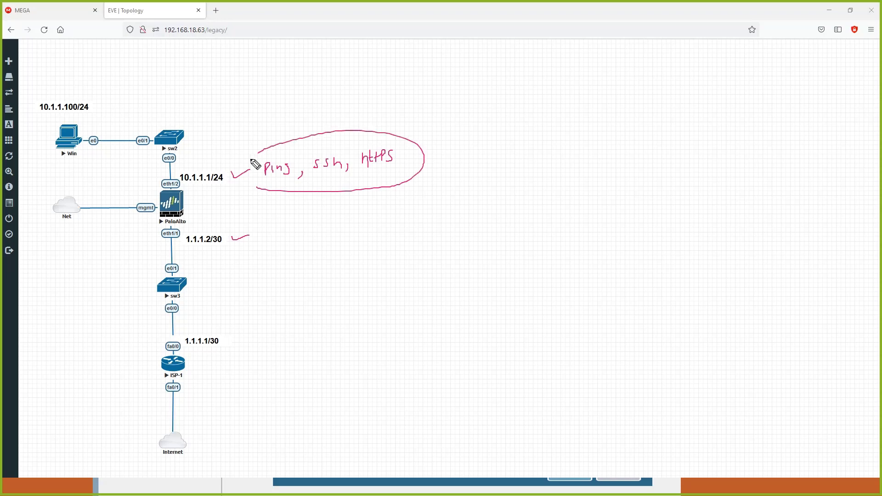
{"action": "mouse_move", "coordinate": [441, 139]}
{"action": "left_mouse_down"}
{"action": "mouse_move", "coordinate": [457, 158]}
{"action": "mouse_move", "coordinate": [436, 160]}
{"action": "left_mouse_up"}
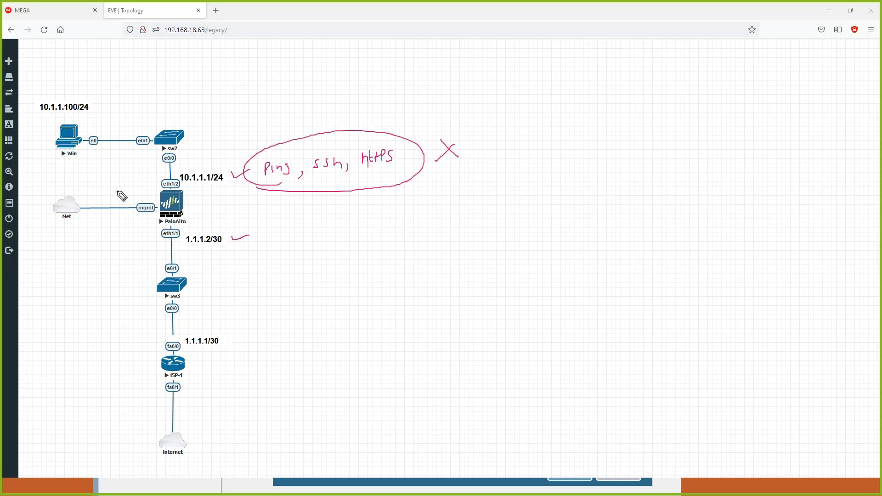
{"action": "mouse_move", "coordinate": [153, 204]}
{"action": "left_mouse_down"}
{"action": "mouse_move", "coordinate": [137, 217]}
{"action": "mouse_move", "coordinate": [155, 201]}
{"action": "left_mouse_up"}
{"action": "mouse_move", "coordinate": [71, 141]}
{"action": "left_mouse_down"}
{"action": "mouse_move", "coordinate": [138, 159]}
{"action": "mouse_move", "coordinate": [162, 178]}
{"action": "left_mouse_up"}
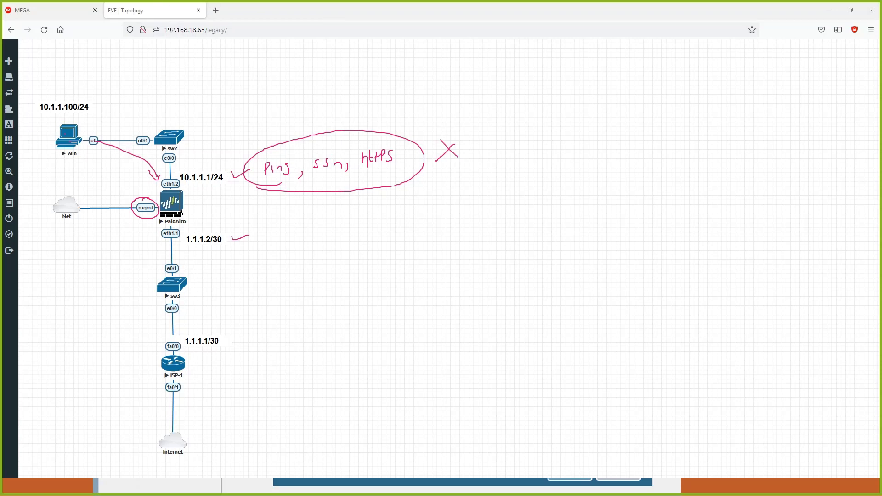
{"action": "key", "text": "Escape"}
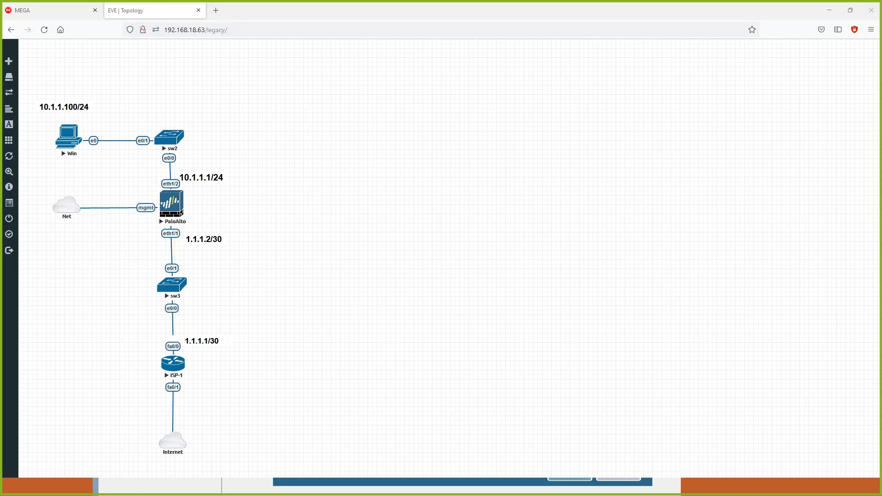
Switch to the Windows VM in VNC Viewer, ping 10.1.1.1 from its command prompt, stop the ping and list the ARP table with arp -a.
{"action": "key", "text": "alt+Tab"}
{"action": "key", "text": "Up"}
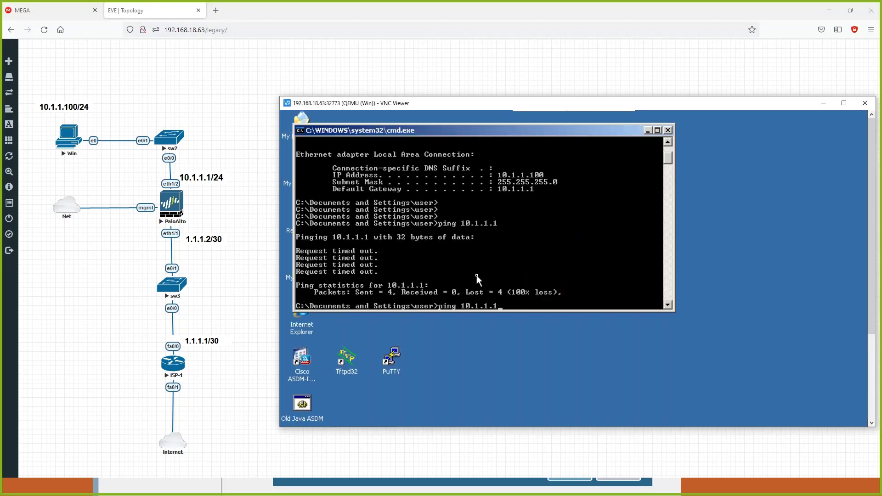
{"action": "key", "text": "Return"}
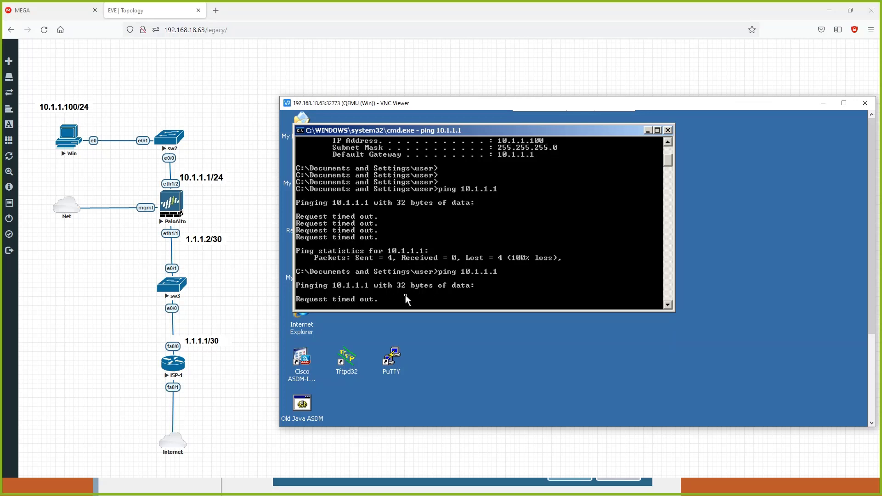
{"action": "key", "text": "ctrl+c"}
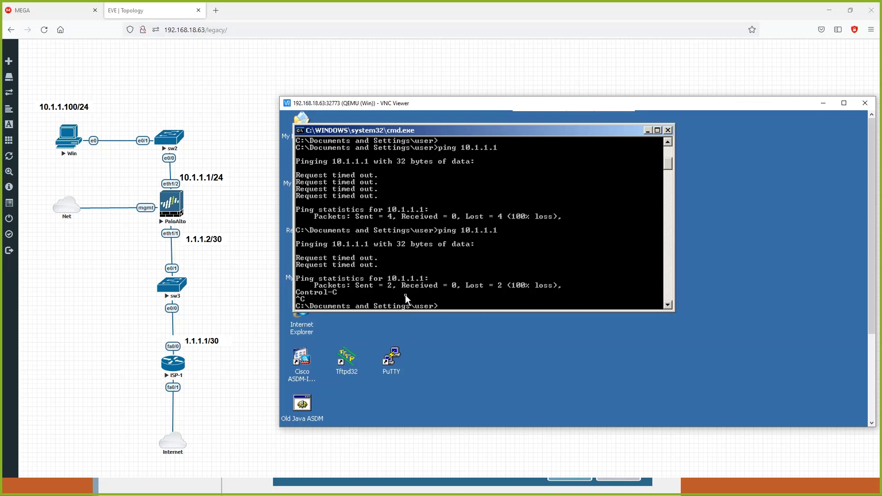
{"action": "type", "text": "rp -a"}
{"action": "key", "text": "Return"}
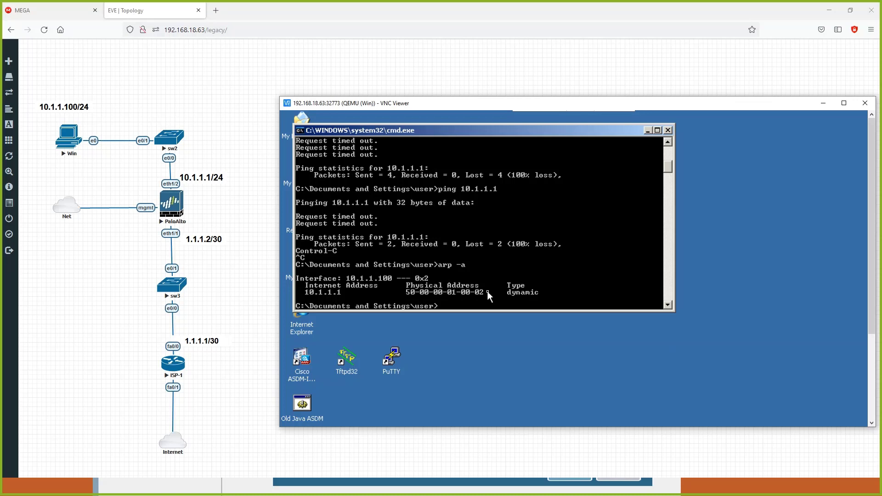
{"action": "left_click", "coordinate": [694, 490]}
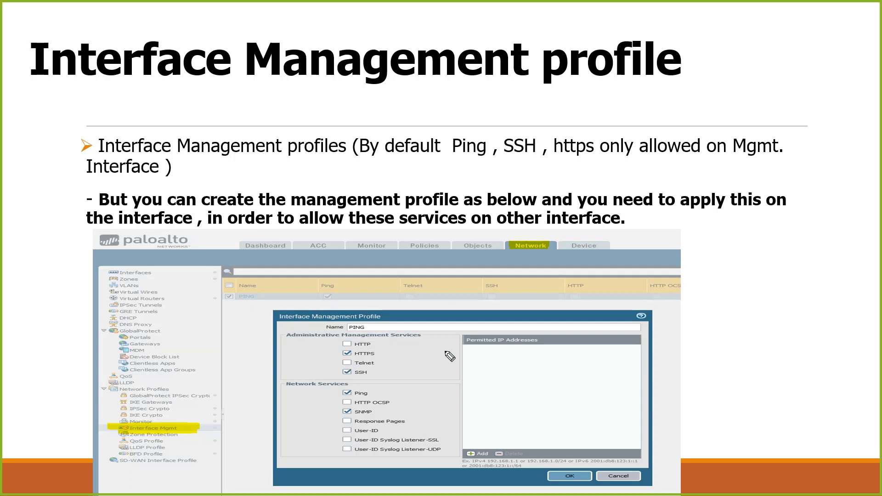
{"action": "mouse_move", "coordinate": [374, 355]}
{"action": "left_mouse_down"}
{"action": "mouse_move", "coordinate": [393, 350]}
{"action": "mouse_move", "coordinate": [388, 369]}
{"action": "left_mouse_up"}
Switch to the Palo Alto web interface and create an interface management profile named ping that allows only the Ping service.
{"action": "key", "text": "alt+Tab"}
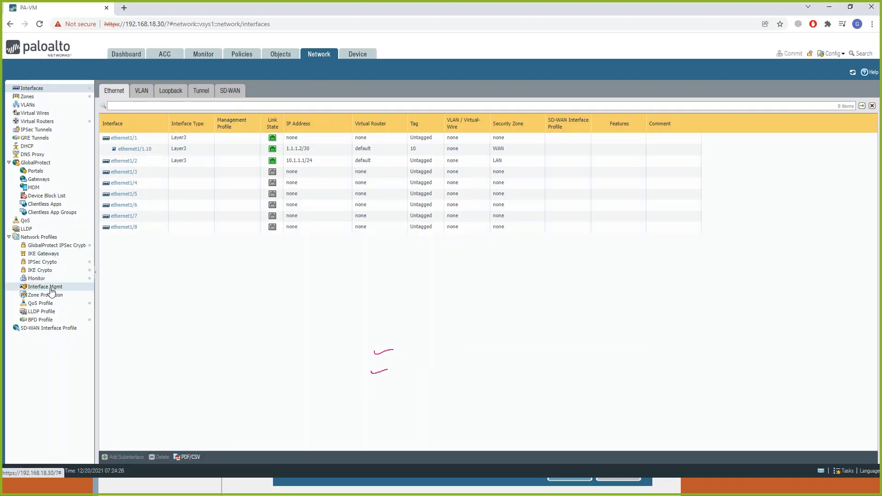
{"action": "left_click", "coordinate": [51, 289]}
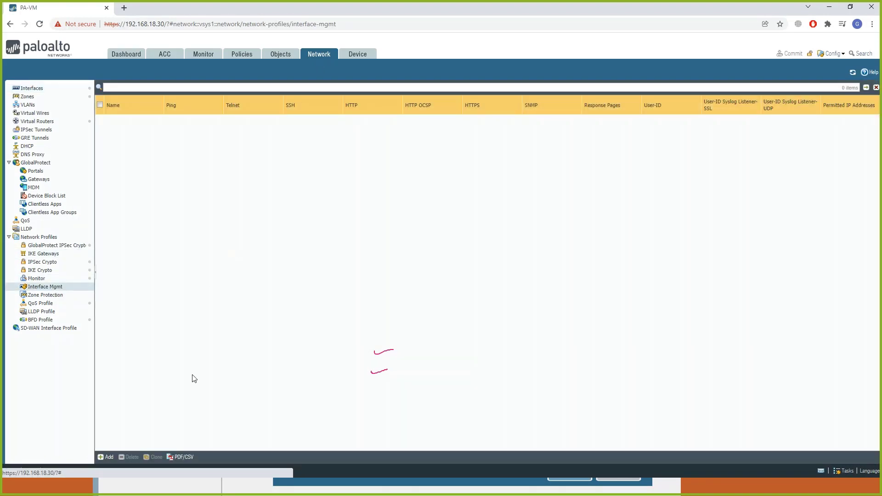
{"action": "left_click", "coordinate": [153, 185]}
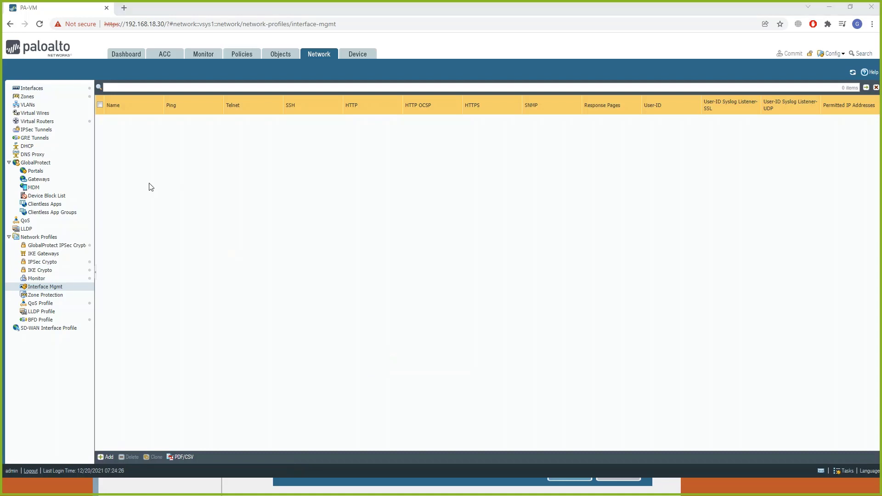
{"action": "left_click", "coordinate": [107, 457]}
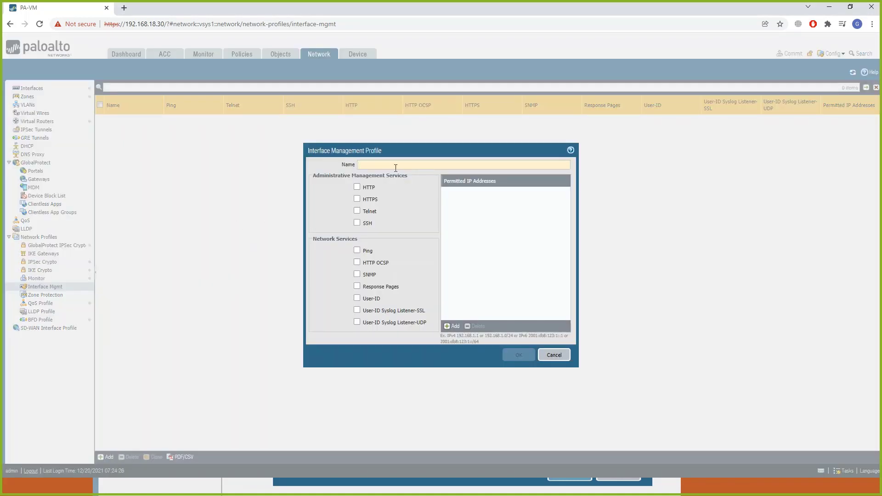
{"action": "left_click", "coordinate": [395, 165]}
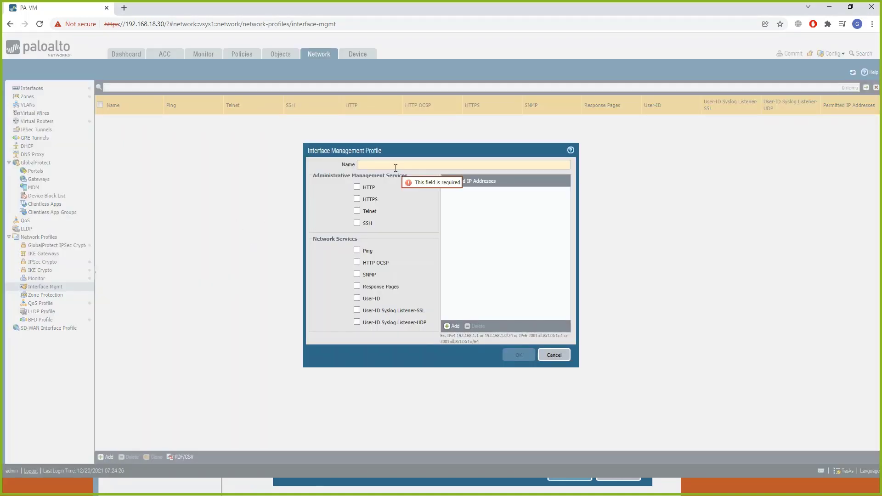
{"action": "type", "text": "ping"}
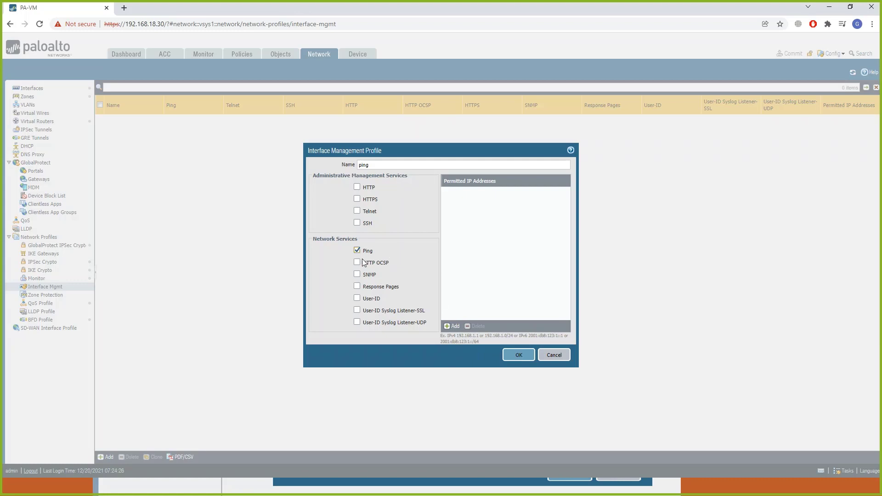
{"action": "left_click", "coordinate": [512, 354]}
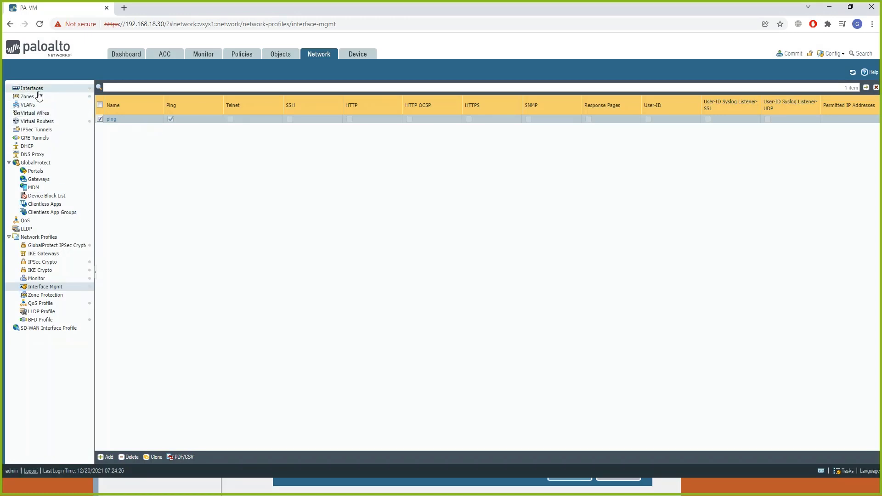
Assign the ping management profile to interface ethernet1/2 in its advanced settings and commit the configuration.
{"action": "left_click", "coordinate": [38, 92]}
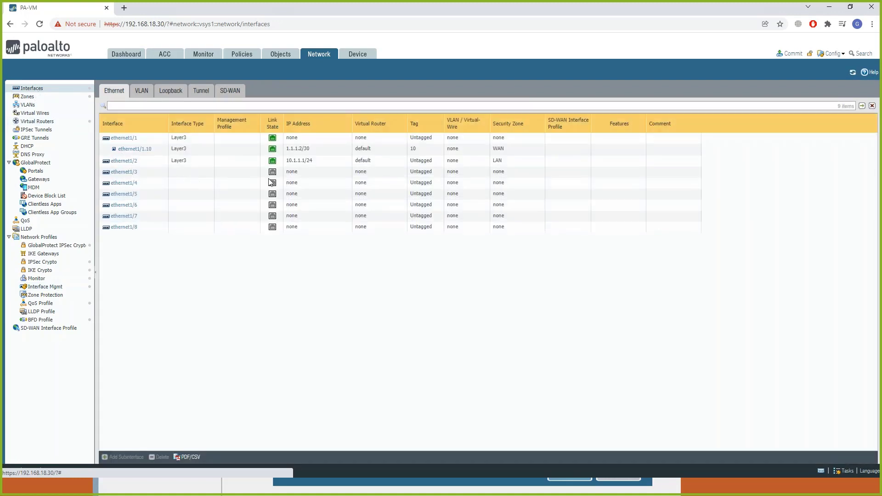
{"action": "left_click", "coordinate": [130, 165]}
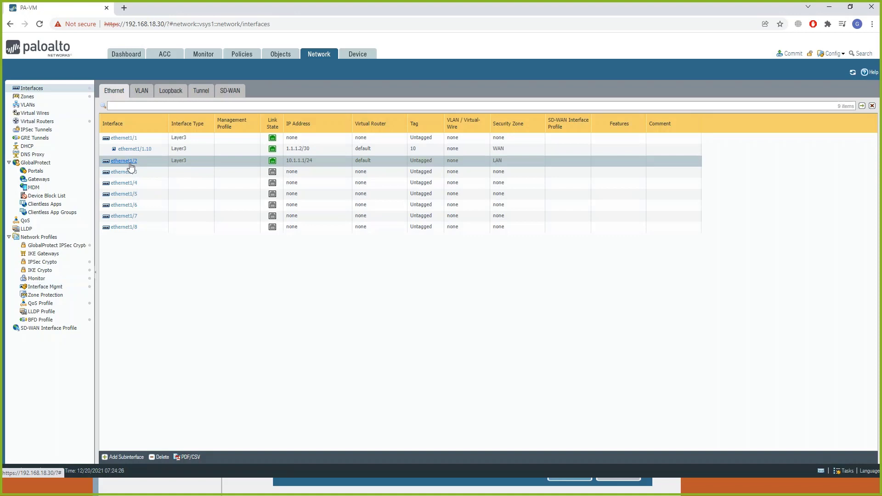
{"action": "left_click", "coordinate": [130, 164]}
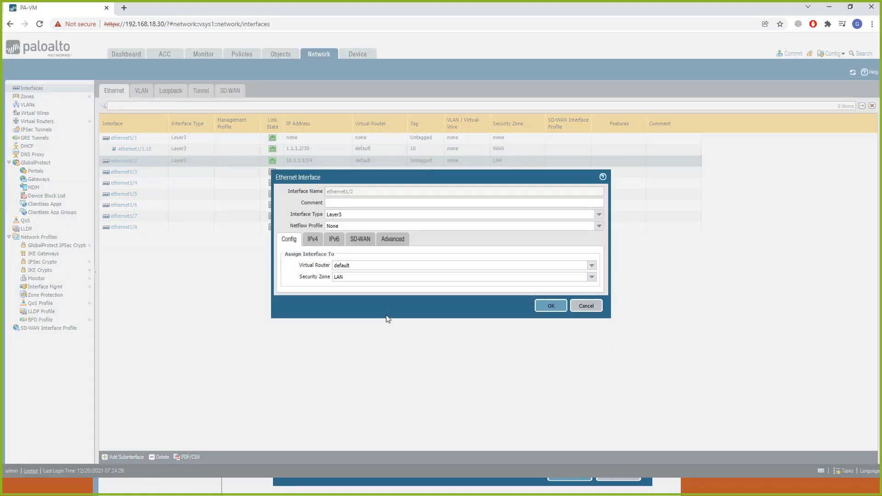
{"action": "left_click", "coordinate": [399, 248]}
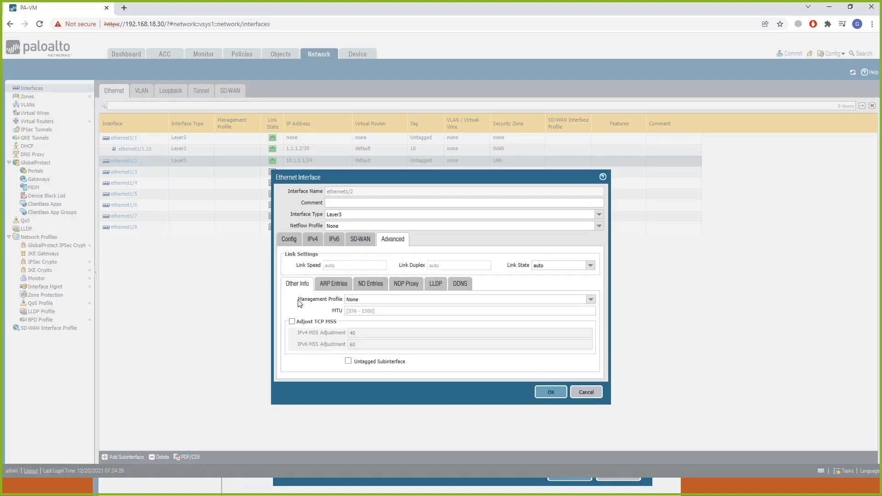
{"action": "left_click", "coordinate": [590, 300]}
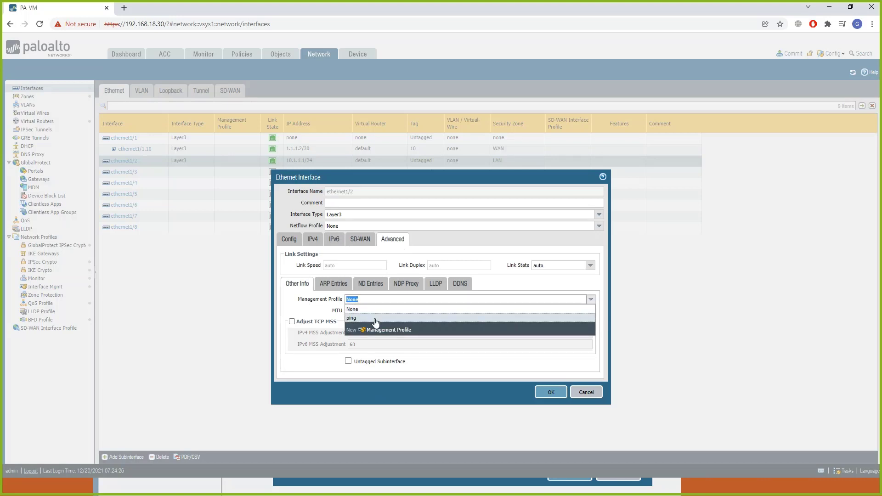
{"action": "left_click", "coordinate": [376, 319]}
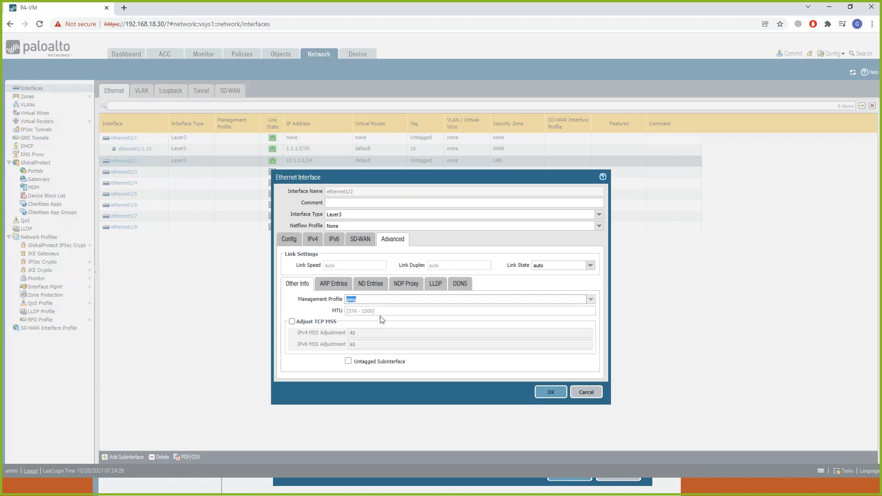
{"action": "left_click", "coordinate": [556, 393]}
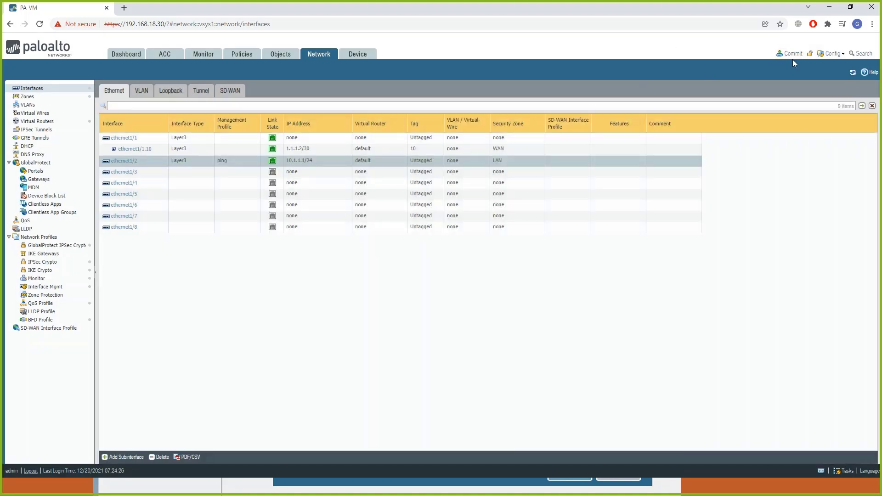
{"action": "left_click", "coordinate": [791, 56]}
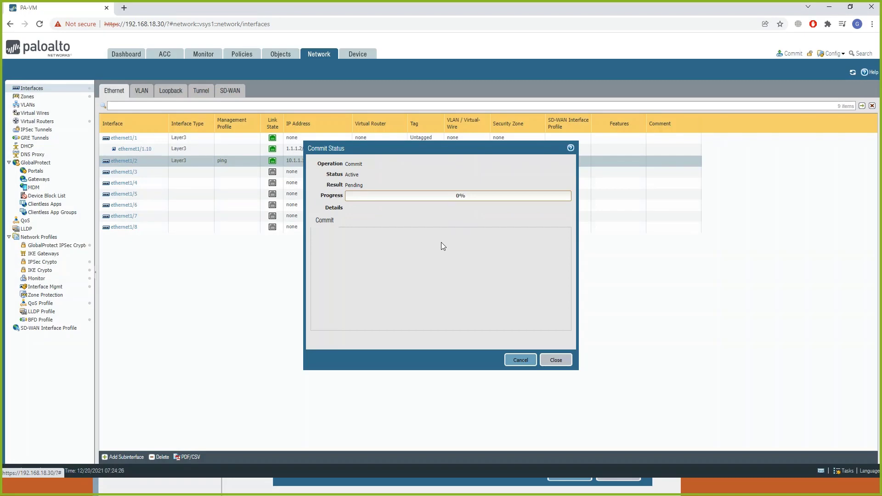
Switch to the slideshow and advance from the Interface Management profile slide past the Service Route slide.
{"action": "left_click", "coordinate": [26, 488]}
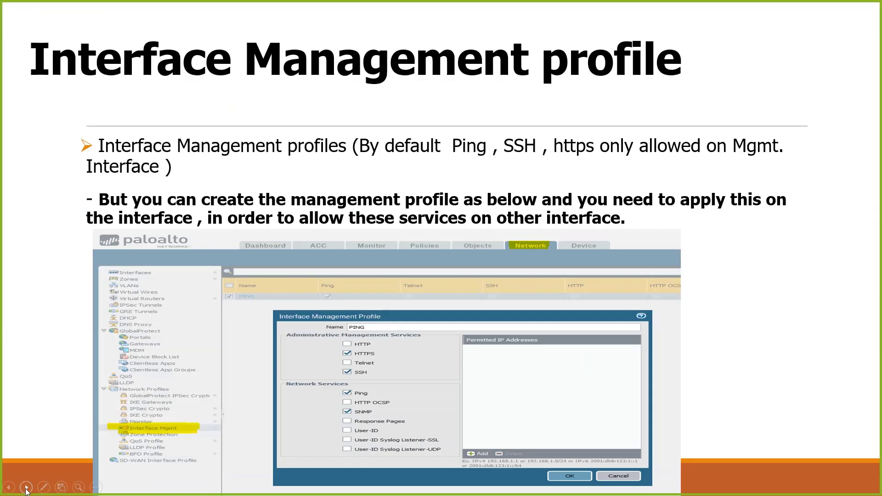
{"action": "left_click", "coordinate": [26, 487]}
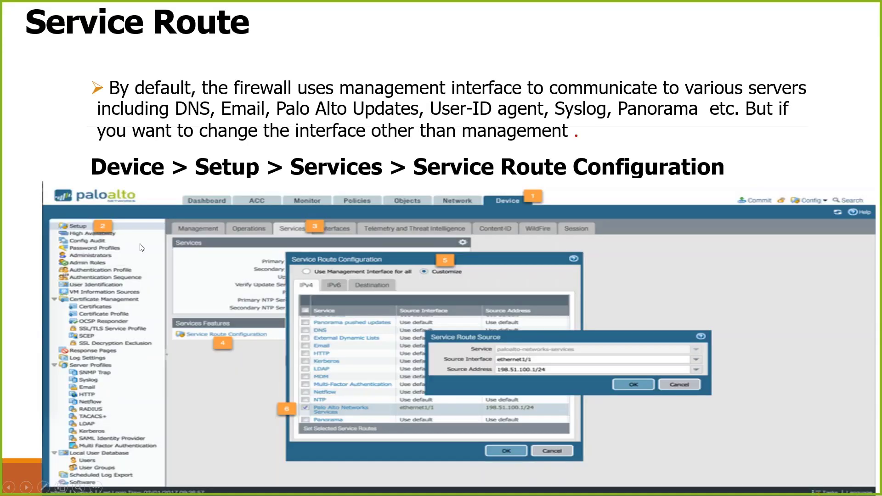
{"action": "left_click", "coordinate": [26, 488]}
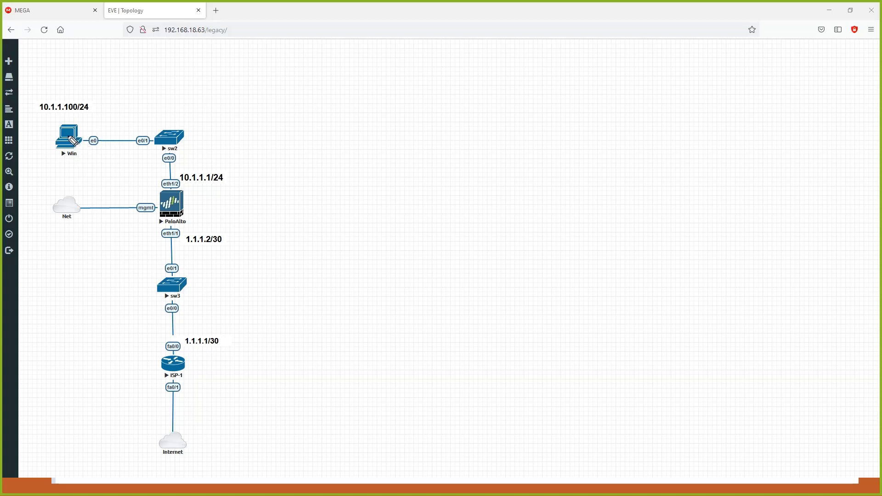
{"action": "mouse_move", "coordinate": [72, 138]}
{"action": "left_mouse_down"}
{"action": "mouse_move", "coordinate": [124, 133]}
{"action": "mouse_move", "coordinate": [165, 161]}
{"action": "mouse_move", "coordinate": [152, 179]}
{"action": "mouse_move", "coordinate": [169, 183]}
{"action": "left_mouse_up"}
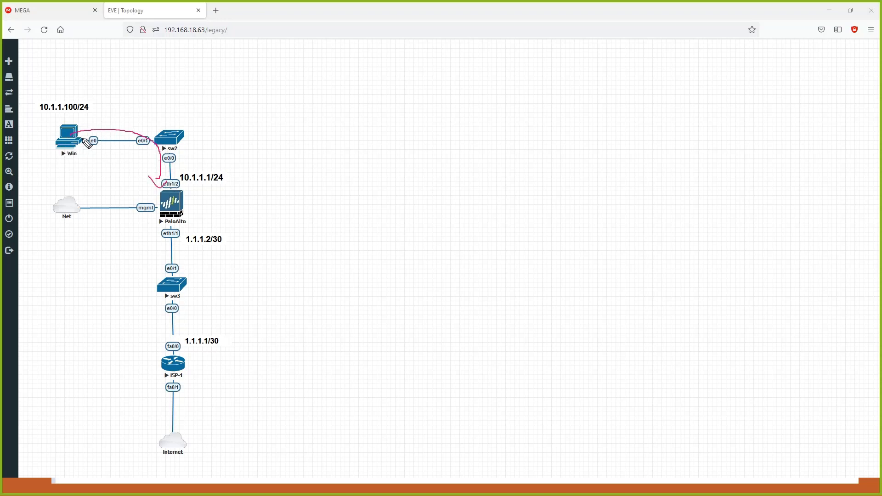
{"action": "left_click_drag", "start_coordinate": [45, 118], "coordinate": [49, 119]}
{"action": "left_click_drag", "start_coordinate": [54, 118], "coordinate": [55, 117]}
{"action": "left_click_drag", "start_coordinate": [62, 117], "coordinate": [99, 114]}
{"action": "mouse_move", "coordinate": [108, 112]}
{"action": "left_mouse_down"}
{"action": "mouse_move", "coordinate": [108, 120]}
{"action": "mouse_move", "coordinate": [121, 119]}
{"action": "left_mouse_up"}
{"action": "left_click", "coordinate": [115, 114]}
{"action": "mouse_move", "coordinate": [129, 111]}
{"action": "left_mouse_down"}
{"action": "mouse_move", "coordinate": [139, 118]}
{"action": "mouse_move", "coordinate": [121, 122]}
{"action": "mouse_move", "coordinate": [140, 122]}
{"action": "left_mouse_up"}
{"action": "left_click", "coordinate": [126, 117]}
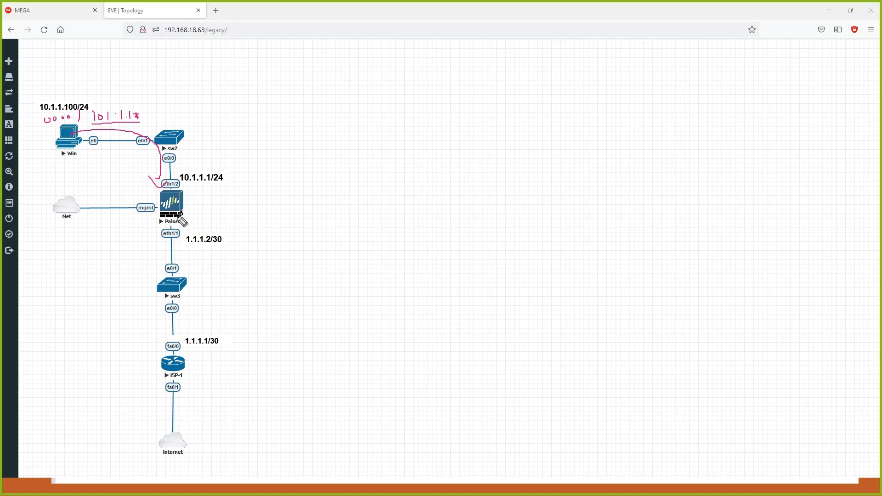
{"action": "mouse_move", "coordinate": [178, 217]}
{"action": "left_mouse_down"}
{"action": "mouse_move", "coordinate": [185, 322]}
{"action": "mouse_move", "coordinate": [194, 336]}
{"action": "left_mouse_up"}
{"action": "mouse_move", "coordinate": [157, 289]}
{"action": "left_mouse_down"}
{"action": "mouse_move", "coordinate": [86, 378]}
{"action": "mouse_move", "coordinate": [90, 360]}
{"action": "left_mouse_up"}
{"action": "left_click_drag", "start_coordinate": [39, 373], "coordinate": [39, 386]}
{"action": "mouse_move", "coordinate": [50, 369]}
{"action": "left_mouse_down"}
{"action": "mouse_move", "coordinate": [48, 380]}
{"action": "mouse_move", "coordinate": [61, 373]}
{"action": "left_mouse_up"}
{"action": "left_click_drag", "start_coordinate": [65, 374], "coordinate": [79, 370]}
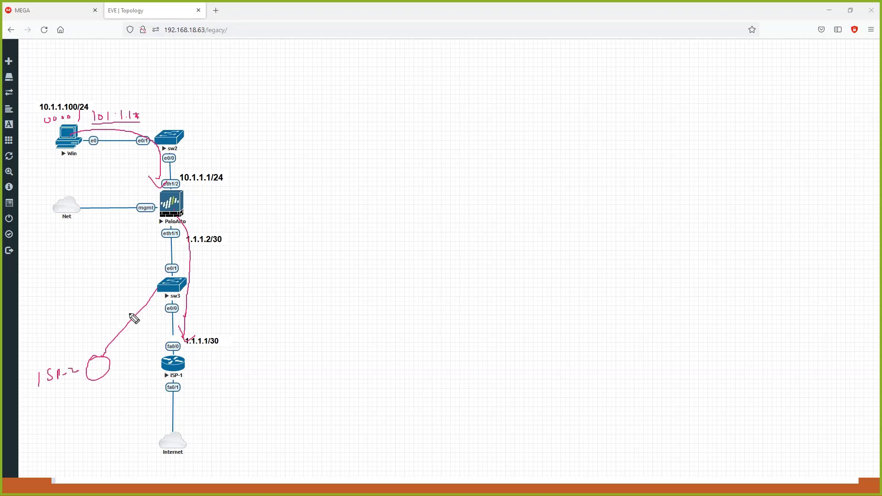
{"action": "left_click_drag", "start_coordinate": [109, 327], "coordinate": [111, 320]}
{"action": "mouse_move", "coordinate": [204, 327]}
{"action": "left_mouse_down"}
{"action": "mouse_move", "coordinate": [205, 312]}
{"action": "mouse_move", "coordinate": [205, 319]}
{"action": "left_mouse_up"}
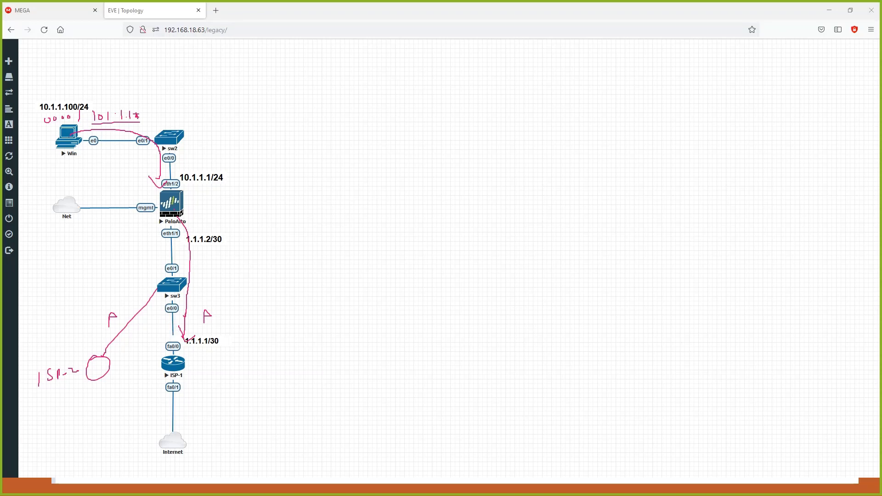
{"action": "left_click", "coordinate": [281, 465]}
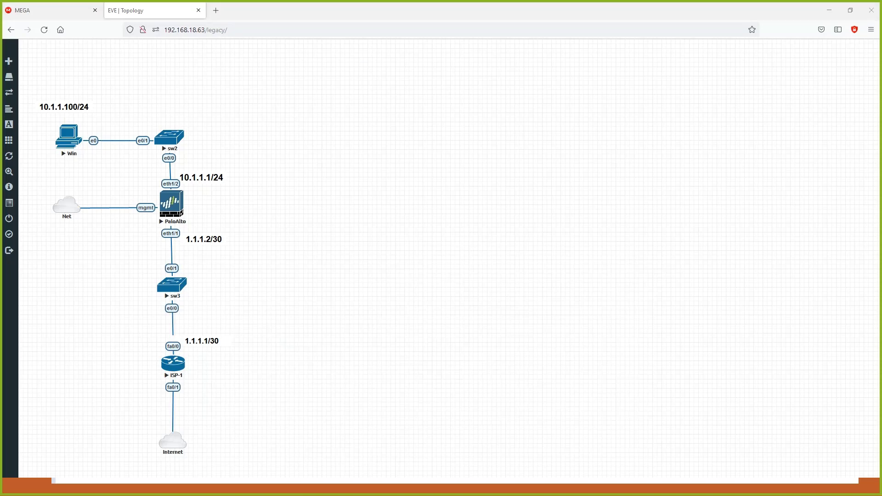
Switch to the Windows VM in VNC Viewer, run a continuous ping to 10.1.1.1 with -t, and check the commit progress and the ping output.
{"action": "key", "text": "alt+Tab"}
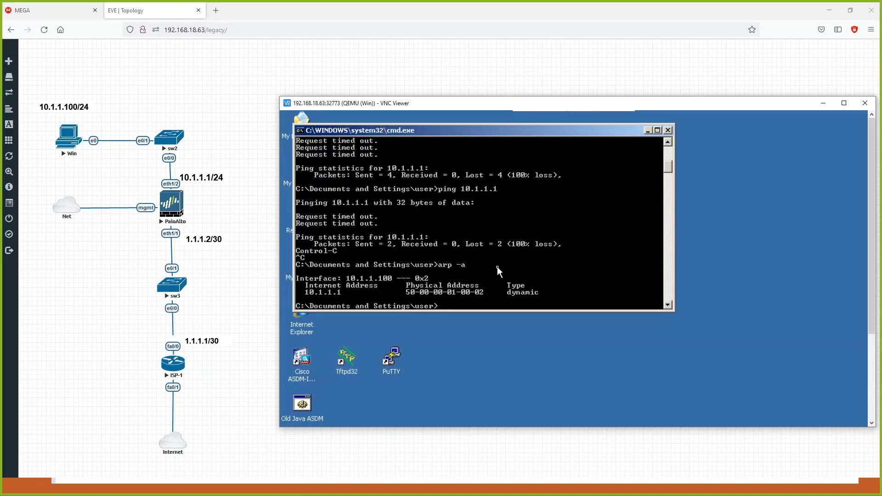
{"action": "key", "text": "Up"}
{"action": "key", "text": "Up"}
{"action": "key", "text": "Return"}
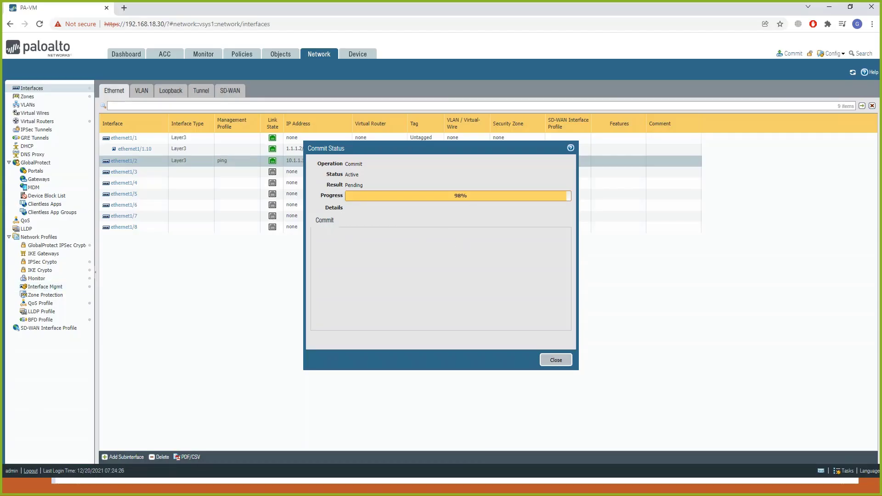
{"action": "left_click", "coordinate": [377, 487]}
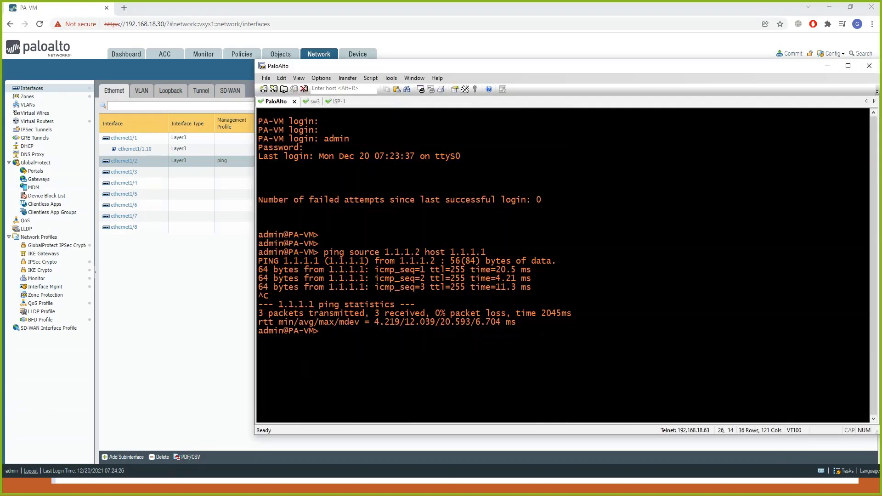
{"action": "left_click", "coordinate": [398, 486]}
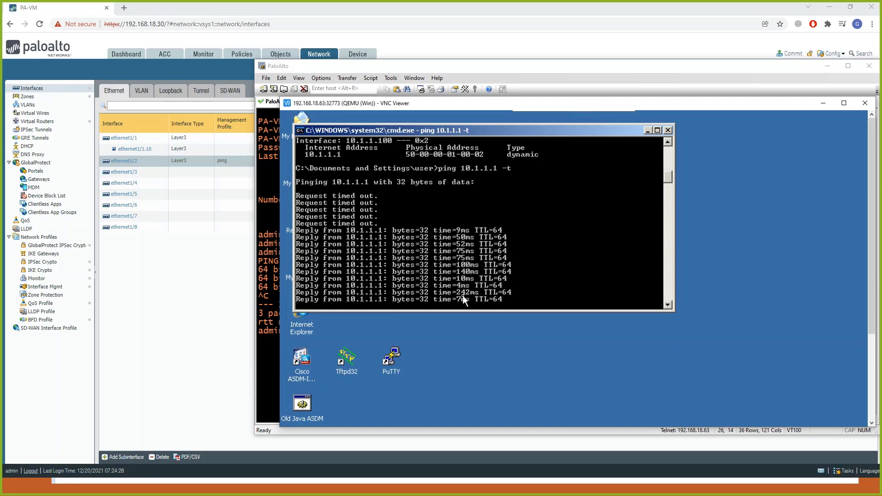
Return to the Palo Alto web interface by clearing the terminal and VNC windows away, and dismiss the commit status.
{"action": "left_click", "coordinate": [827, 65]}
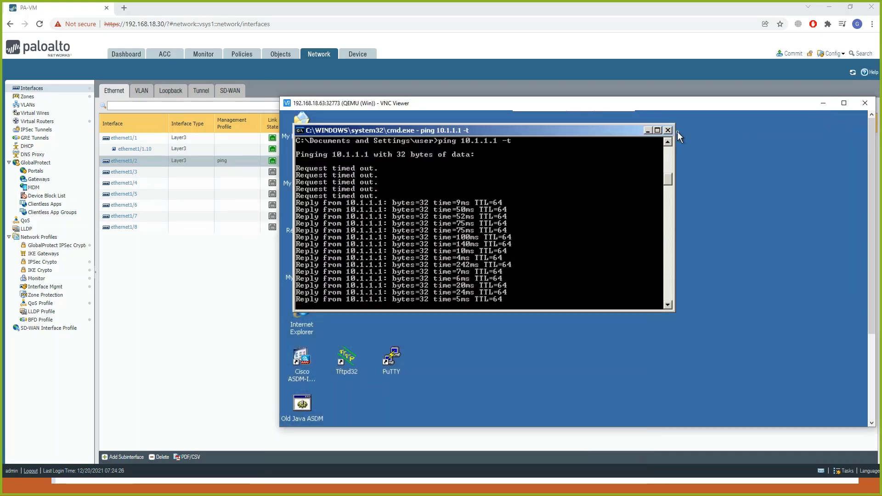
{"action": "left_click", "coordinate": [823, 103]}
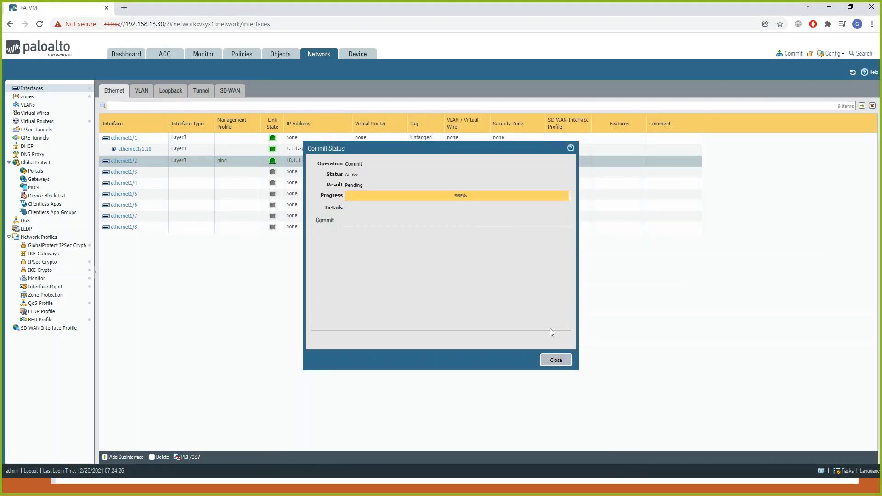
{"action": "left_click", "coordinate": [554, 358]}
Examine the default virtual router's runtime route table, checking the destinations, next hops and flags, and close it.
{"action": "left_click", "coordinate": [38, 122]}
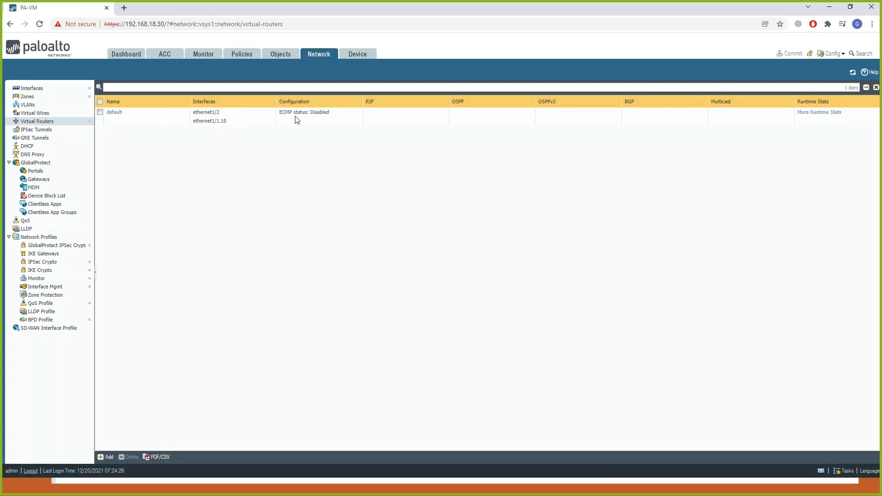
{"action": "left_click", "coordinate": [820, 113]}
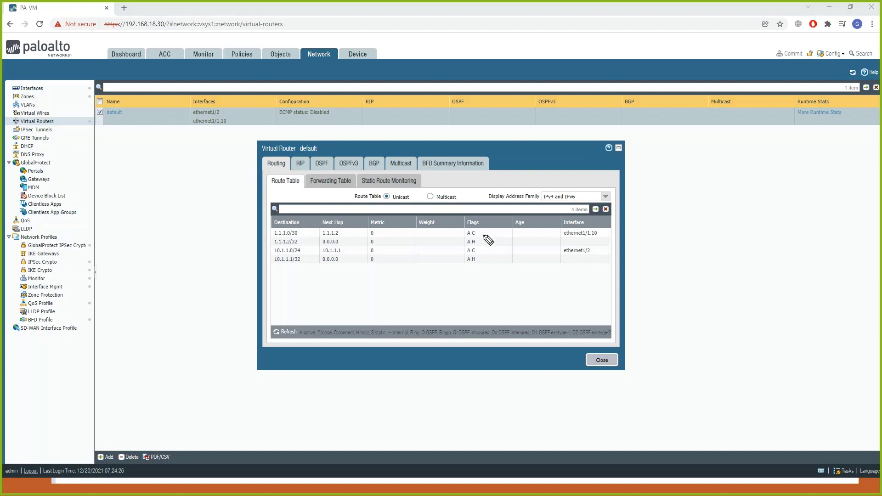
{"action": "mouse_move", "coordinate": [480, 231]}
{"action": "left_mouse_down"}
{"action": "mouse_move", "coordinate": [491, 230]}
{"action": "mouse_move", "coordinate": [491, 256]}
{"action": "left_mouse_up"}
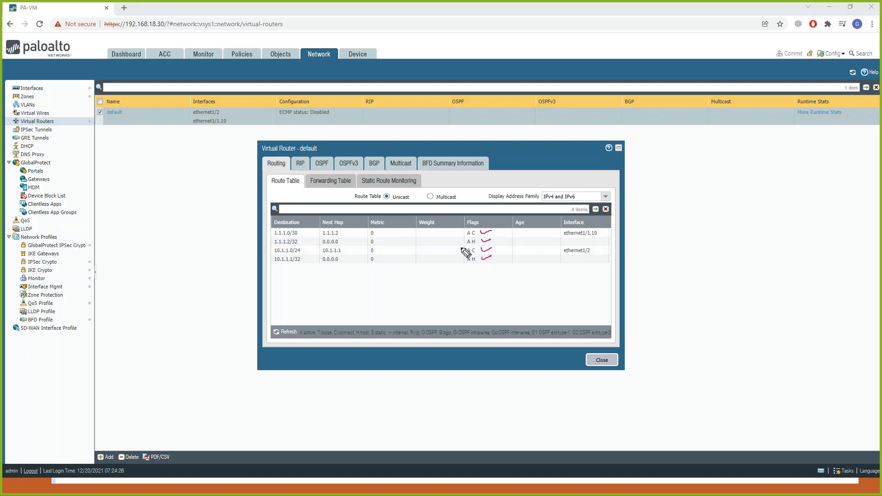
{"action": "mouse_move", "coordinate": [344, 213]}
{"action": "left_mouse_down"}
{"action": "mouse_move", "coordinate": [256, 258]}
{"action": "mouse_move", "coordinate": [329, 272]}
{"action": "left_mouse_up"}
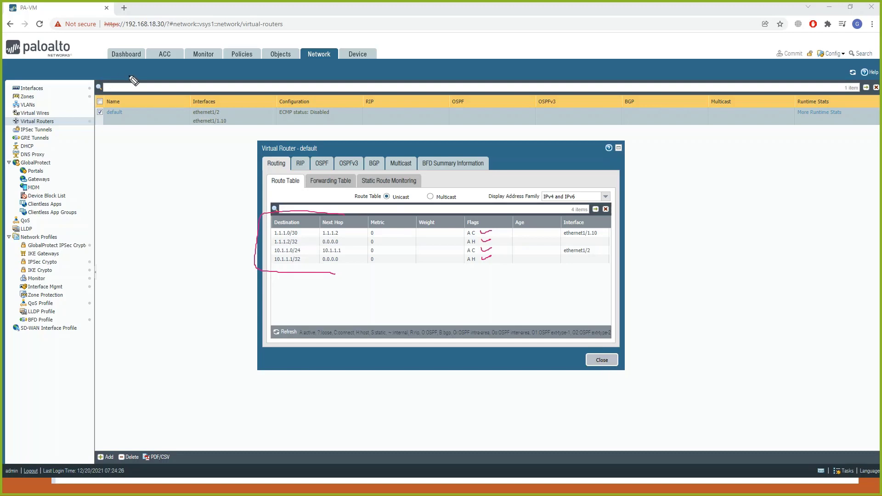
{"action": "key", "text": "Escape"}
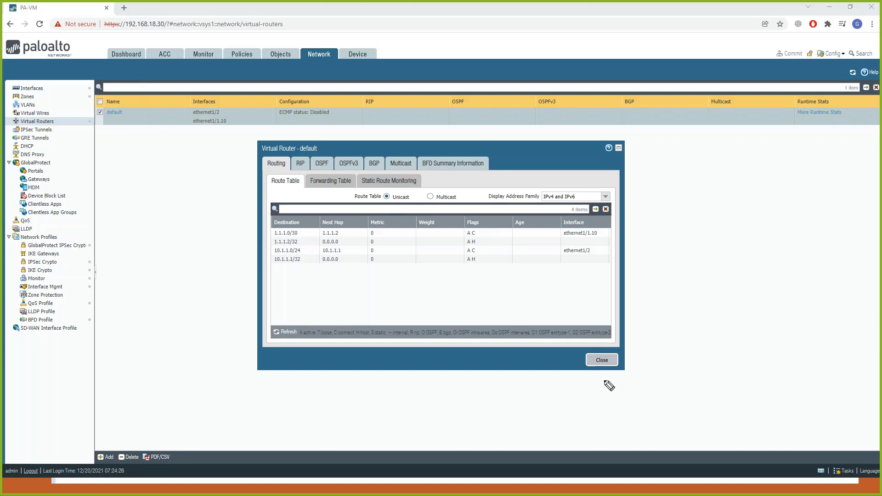
{"action": "left_click", "coordinate": [36, 132]}
{"action": "left_click", "coordinate": [602, 362]}
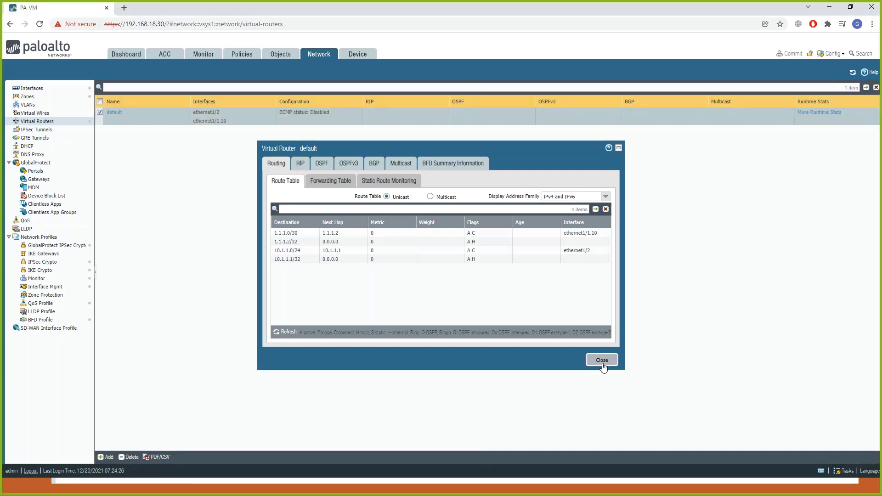
Add an IPv4 static route to the default virtual router, named Default with destination 0.0.0.0/0.
{"action": "left_click", "coordinate": [115, 113]}
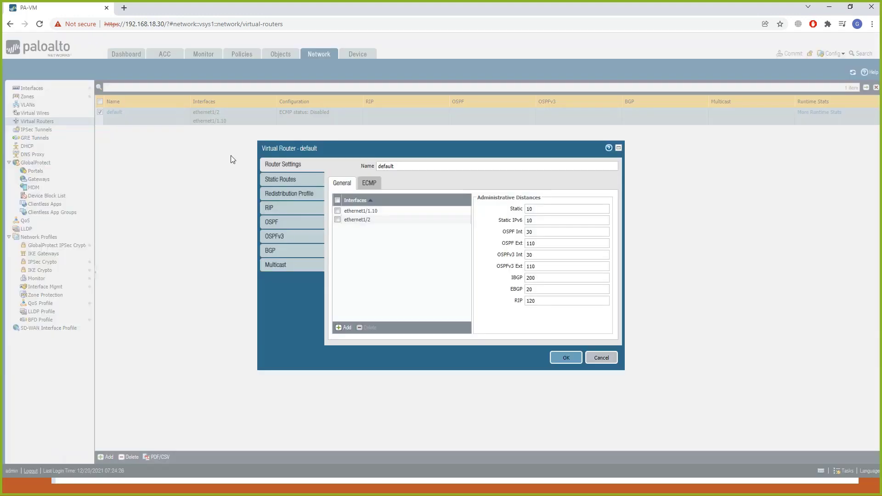
{"action": "left_click", "coordinate": [291, 179]}
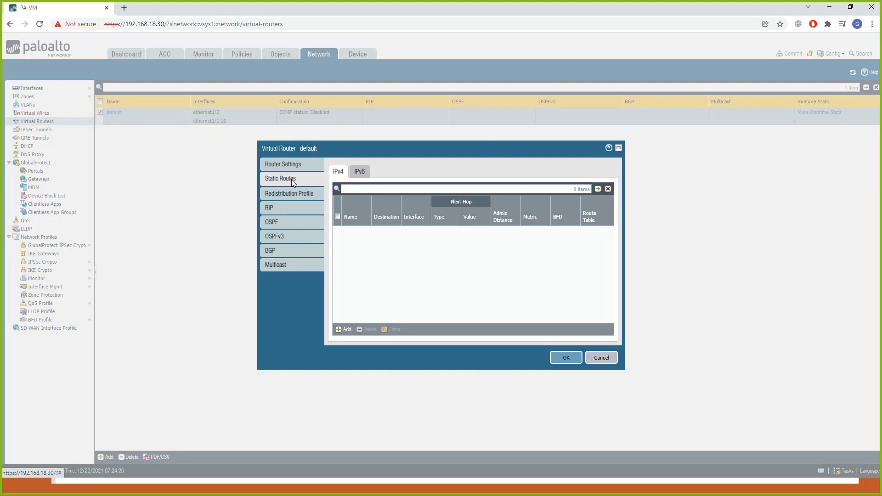
{"action": "left_click", "coordinate": [344, 329]}
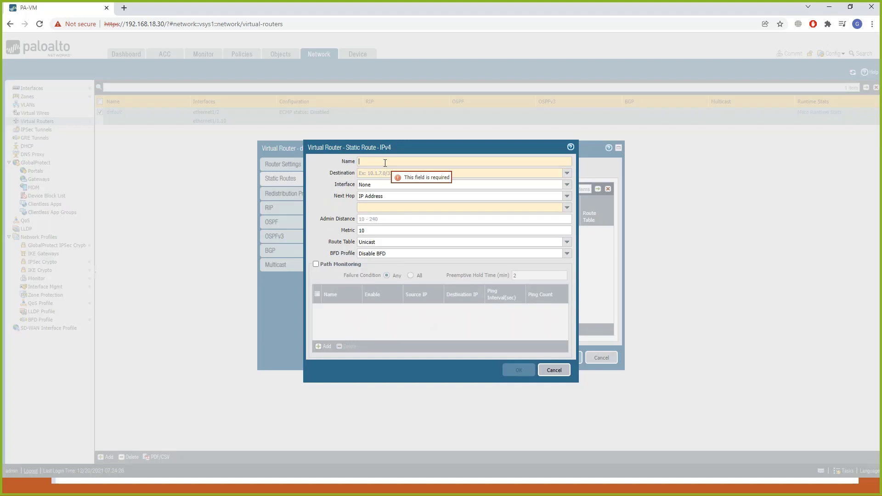
{"action": "type", "text": "Defa"}
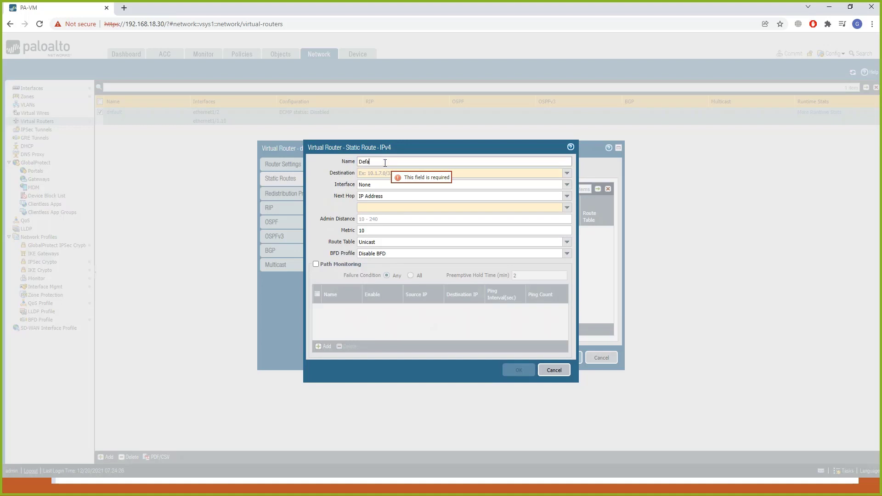
{"action": "type", "text": "ult"}
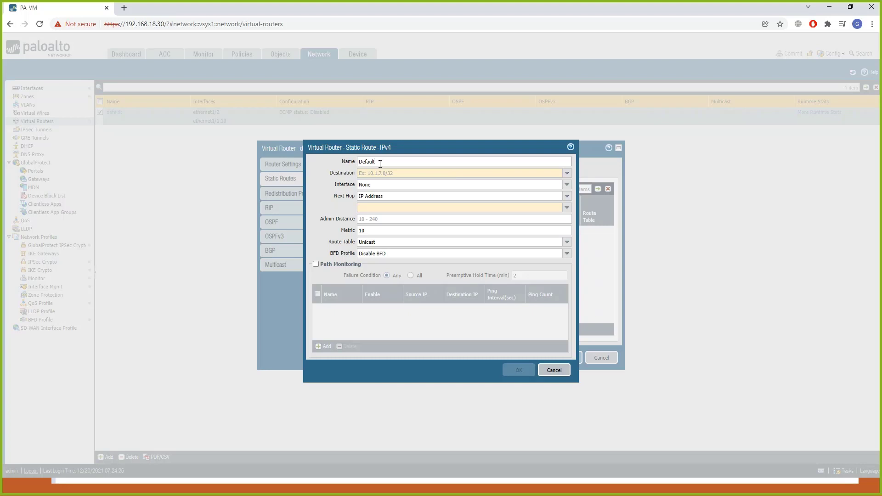
{"action": "key", "text": "Tab"}
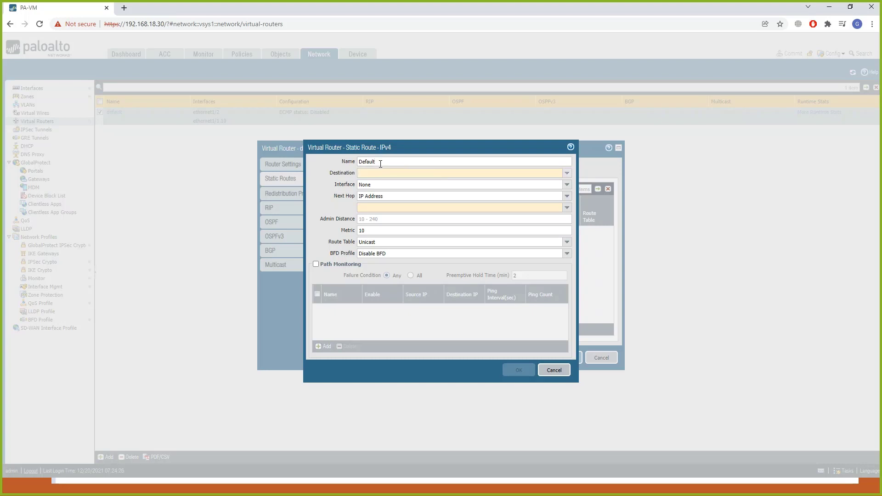
{"action": "type", "text": "0"}
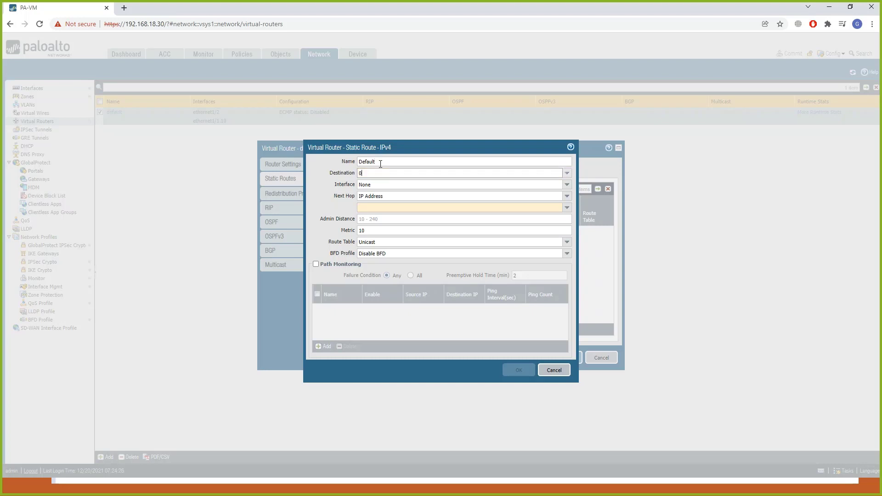
{"action": "type", "text": ".0.0.0/0"}
Set the static route's interface to ethernet1/1.10 and its next hop to IP address 1.1.1.1.
{"action": "left_click", "coordinate": [424, 196]}
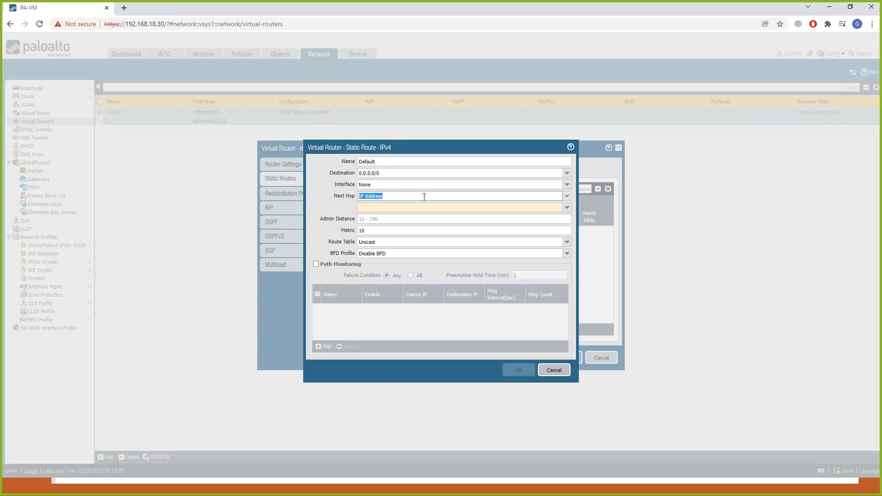
{"action": "key", "text": "shift+Tab"}
{"action": "left_click", "coordinate": [566, 186]}
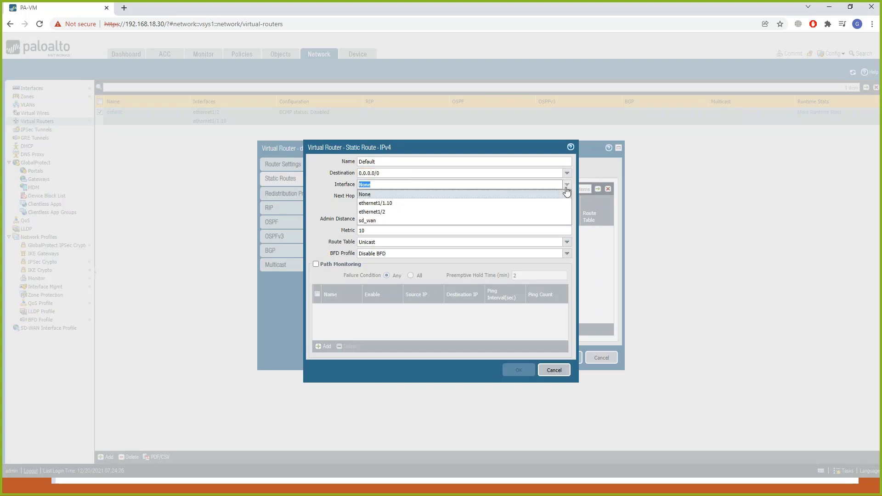
{"action": "left_click", "coordinate": [405, 204]}
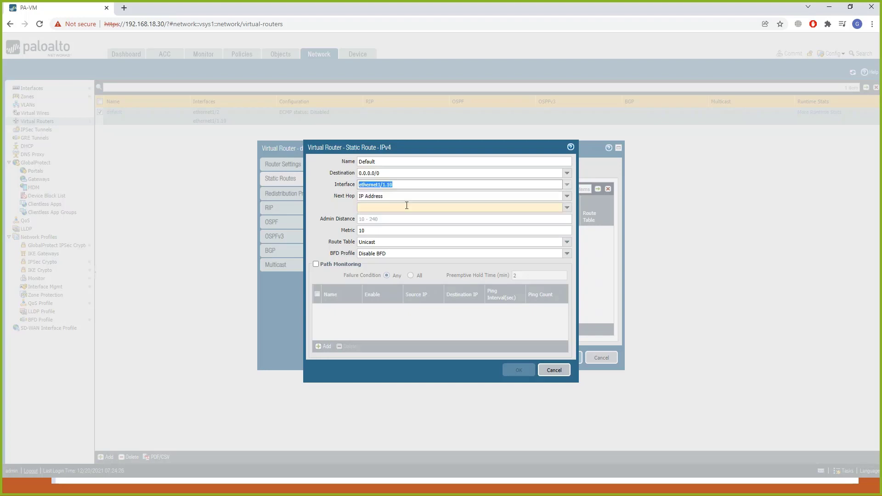
{"action": "key", "text": "Tab"}
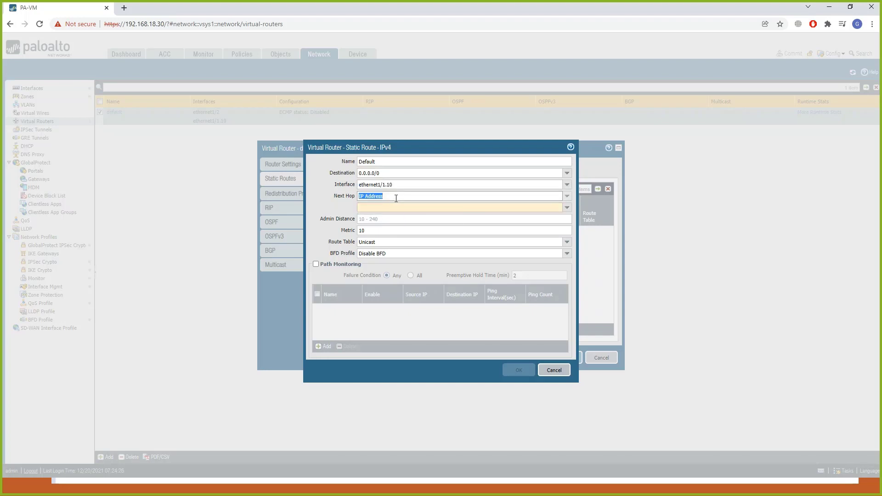
{"action": "key", "text": "Tab"}
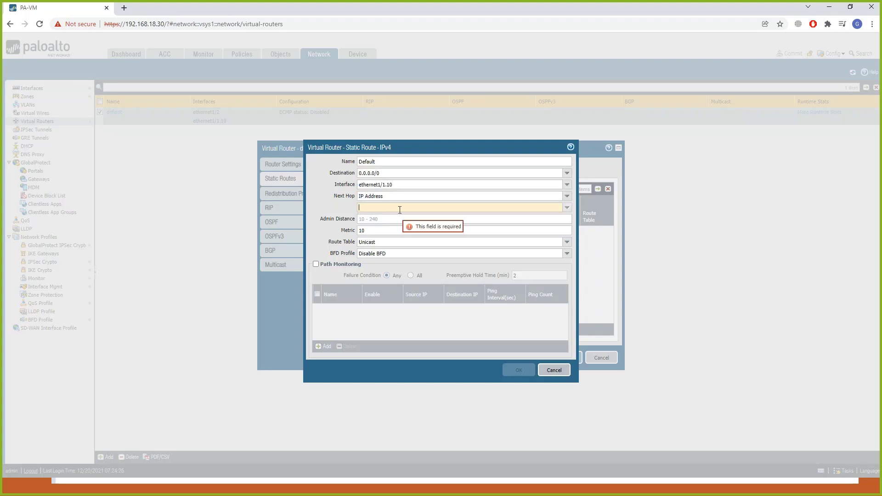
{"action": "type", "text": "1.1.1.1"}
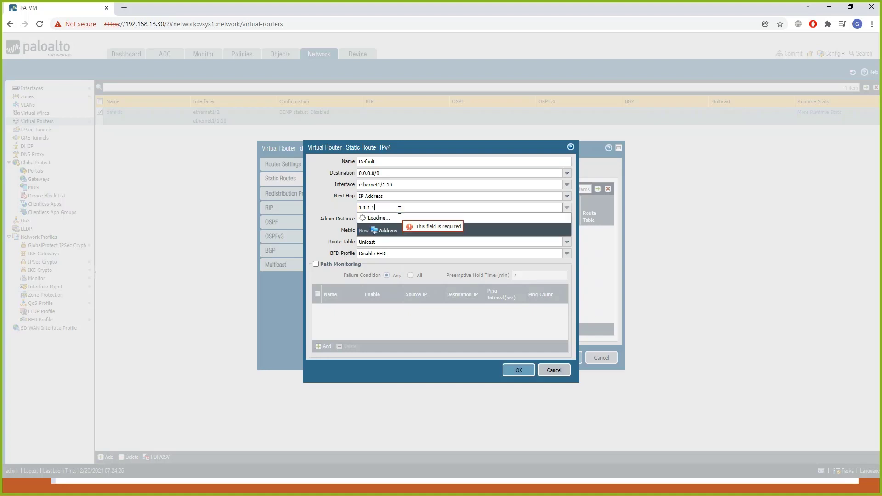
{"action": "left_click", "coordinate": [316, 213]}
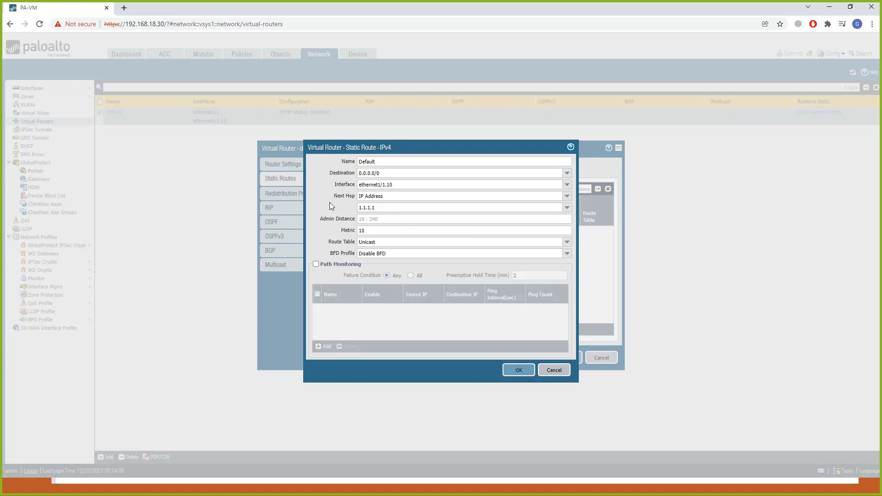
Set the static route's admin distance to 10, save it in the default virtual router, and commit all changes.
{"action": "left_click", "coordinate": [372, 220]}
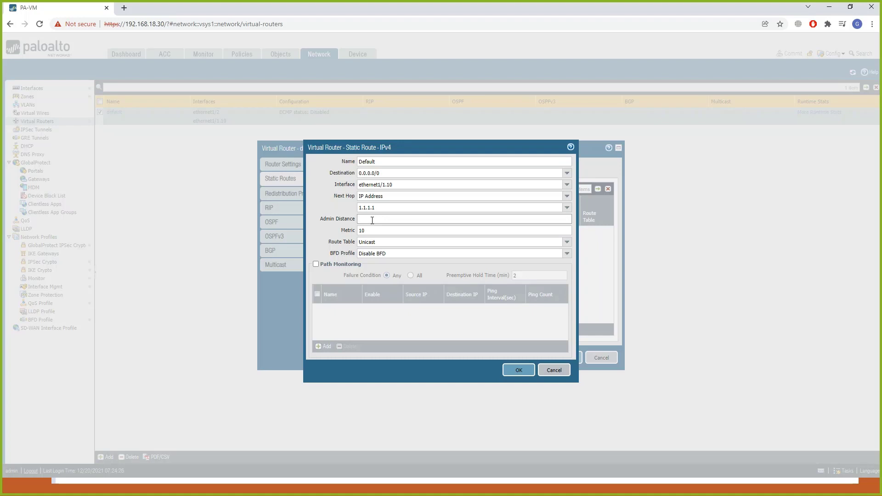
{"action": "type", "text": "0"}
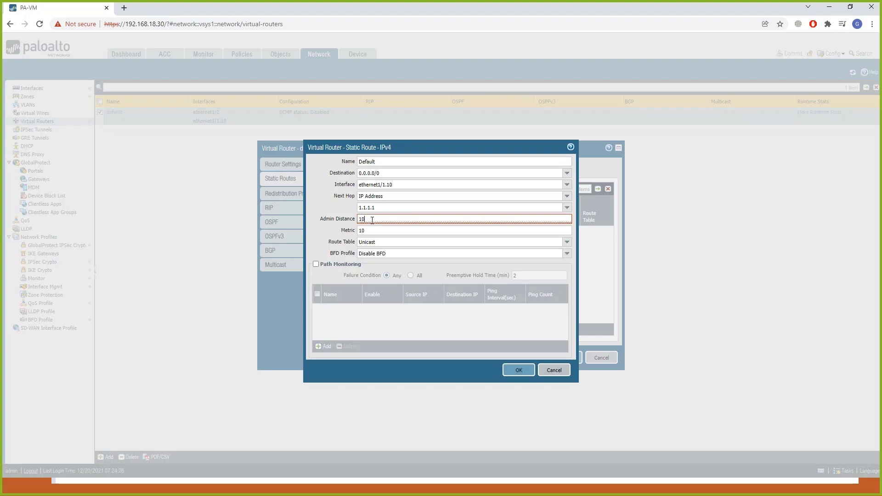
{"action": "left_click", "coordinate": [319, 235]}
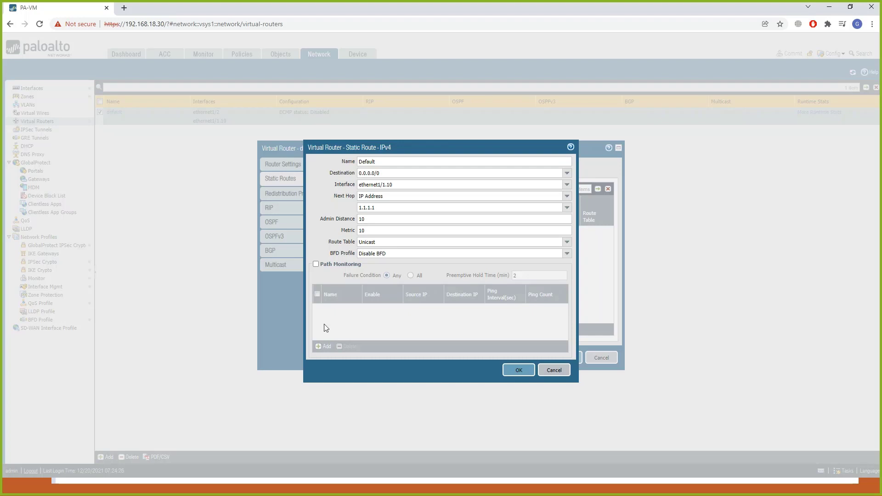
{"action": "left_click", "coordinate": [518, 370]}
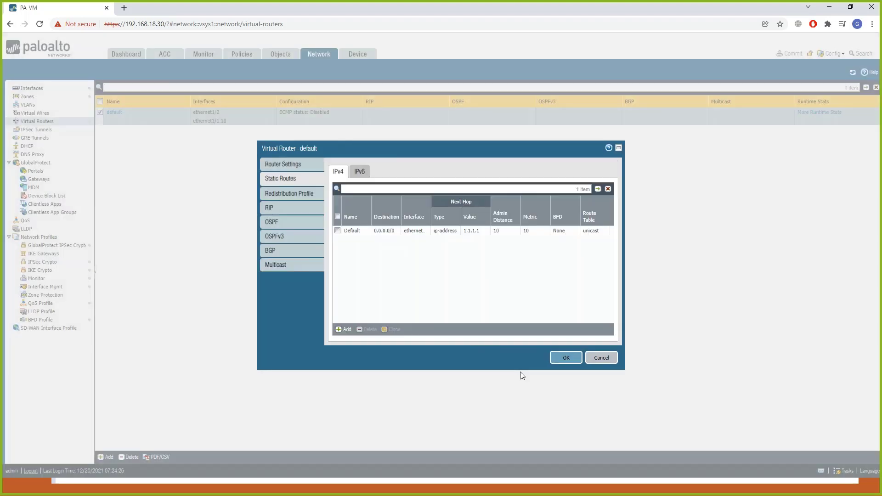
{"action": "left_click", "coordinate": [565, 361]}
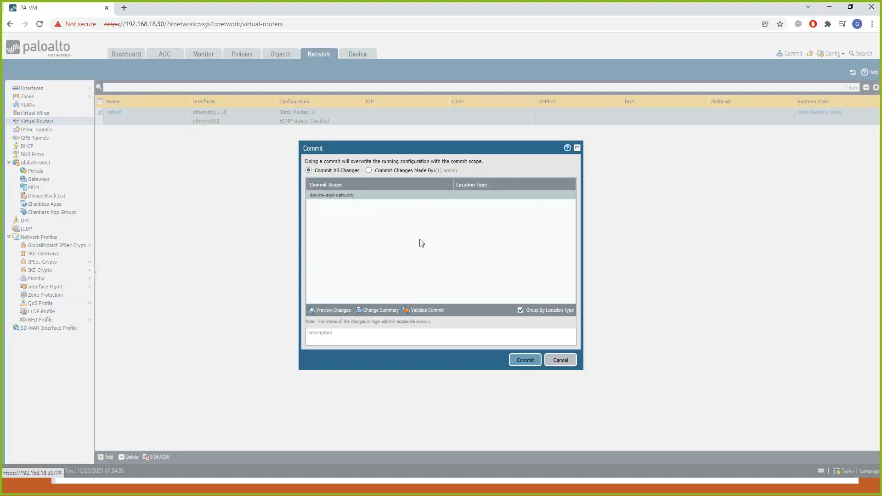
{"action": "left_click", "coordinate": [524, 362]}
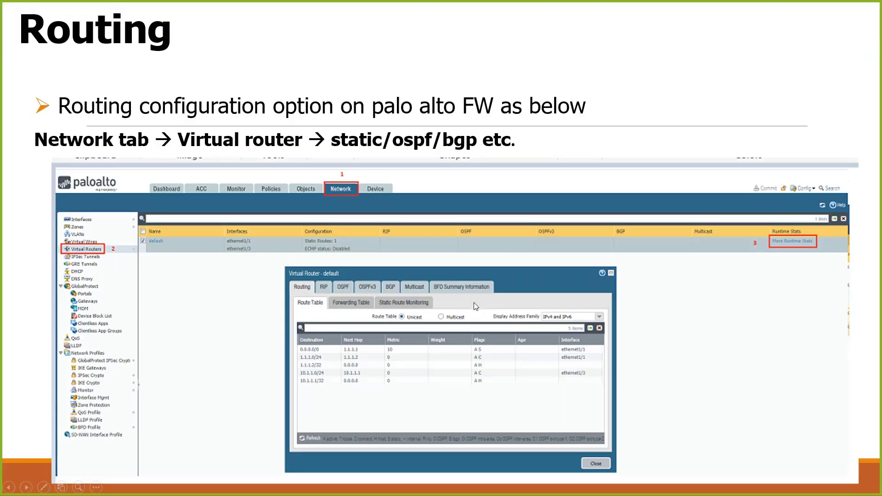
Switch between the slideshow and the PaloAlto terminal, and review the Routing slide's show routing route and show routing fib commands.
{"action": "left_click", "coordinate": [464, 362]}
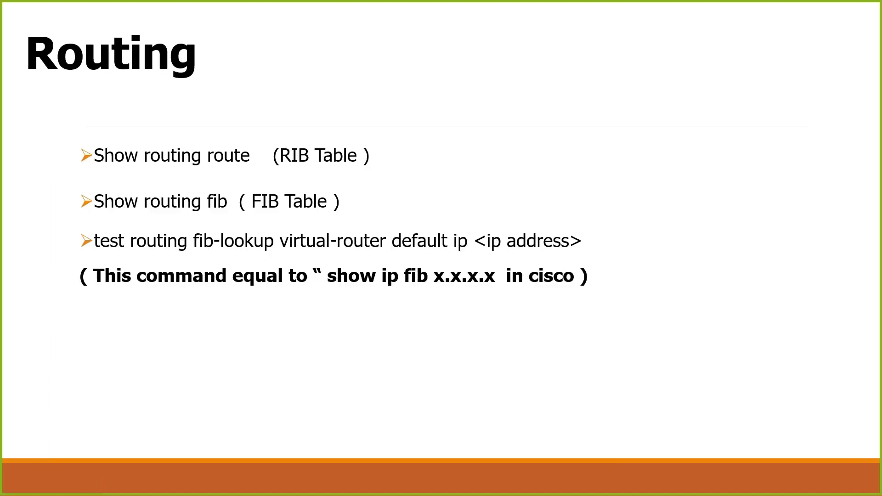
{"action": "key", "text": "alt+Tab"}
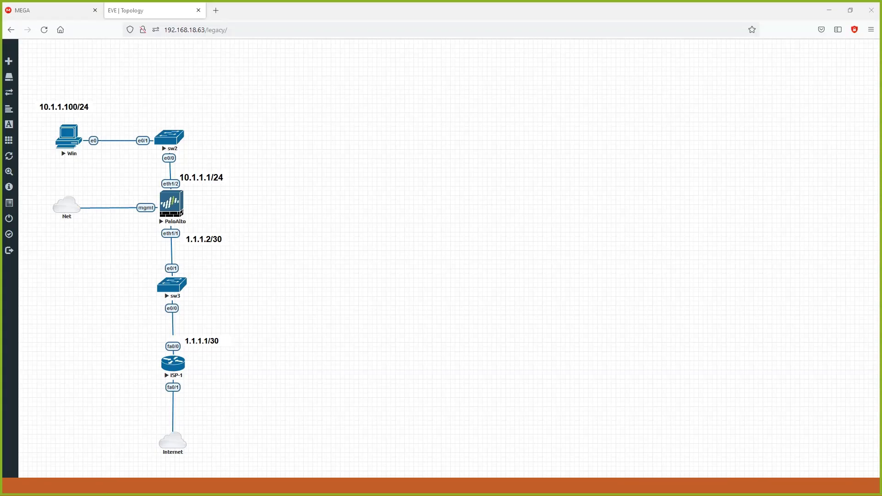
{"action": "key", "text": "alt+Tab"}
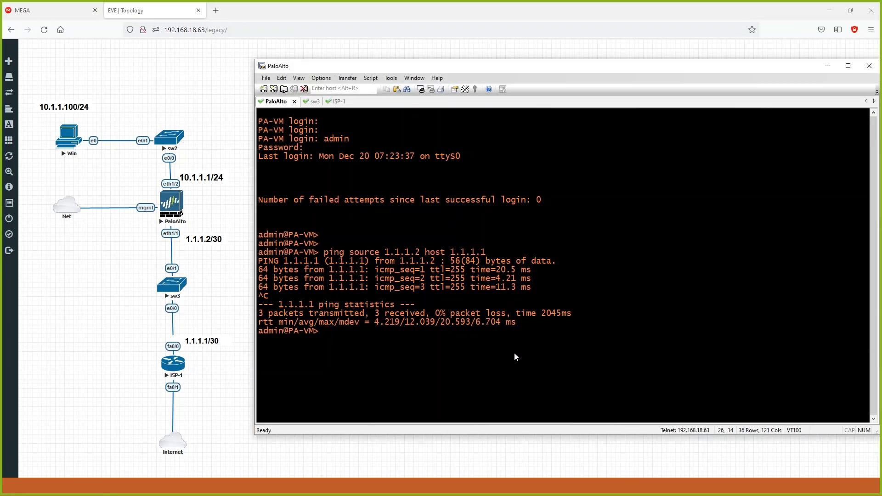
{"action": "key", "text": "alt+Tab"}
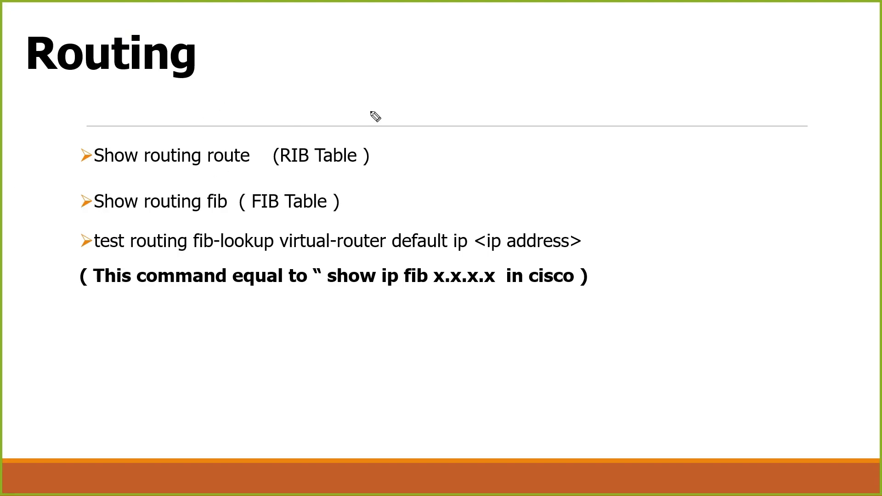
{"action": "left_click_drag", "start_coordinate": [377, 151], "coordinate": [416, 140]}
{"action": "left_click_drag", "start_coordinate": [102, 219], "coordinate": [221, 221]}
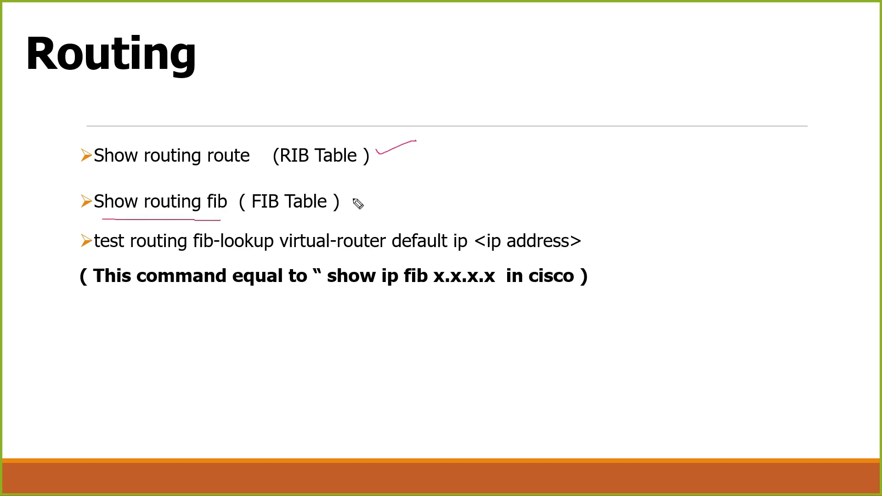
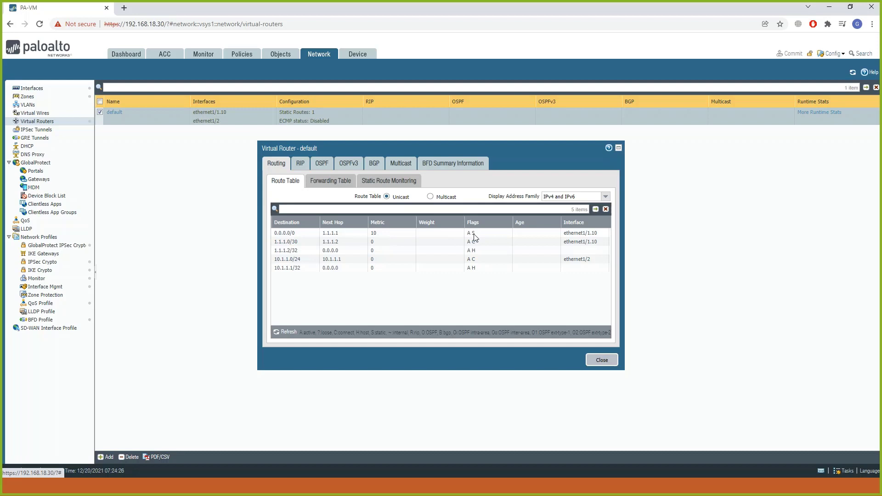
Switch to the PaloAlto terminal and display the routing table with show routing route.
{"action": "key", "text": "alt+Tab"}
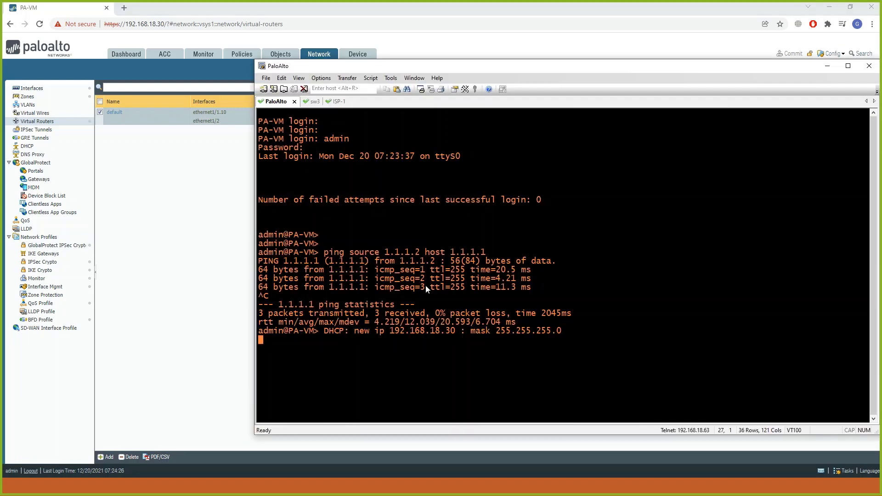
{"action": "key", "text": "Return"}
{"action": "key", "text": "Return"}
{"action": "key", "text": "Return"}
{"action": "key", "text": "Return"}
{"action": "type", "text": "s"}
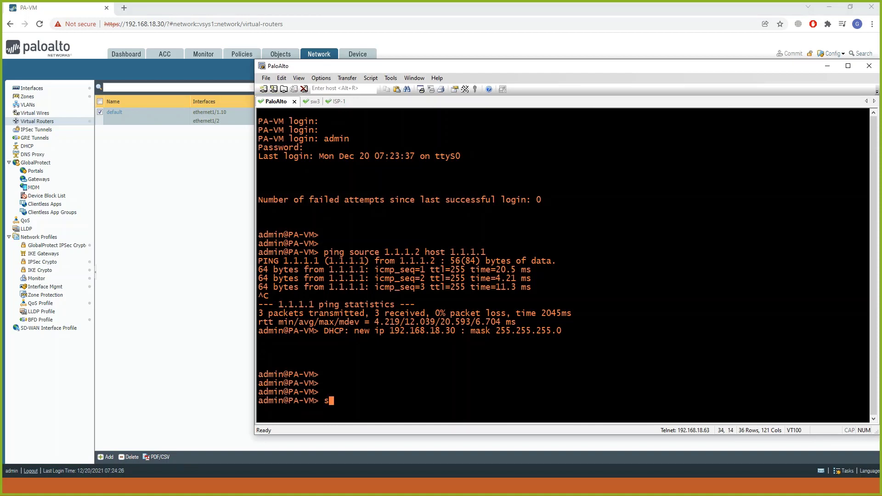
{"action": "type", "text": "how routing route"}
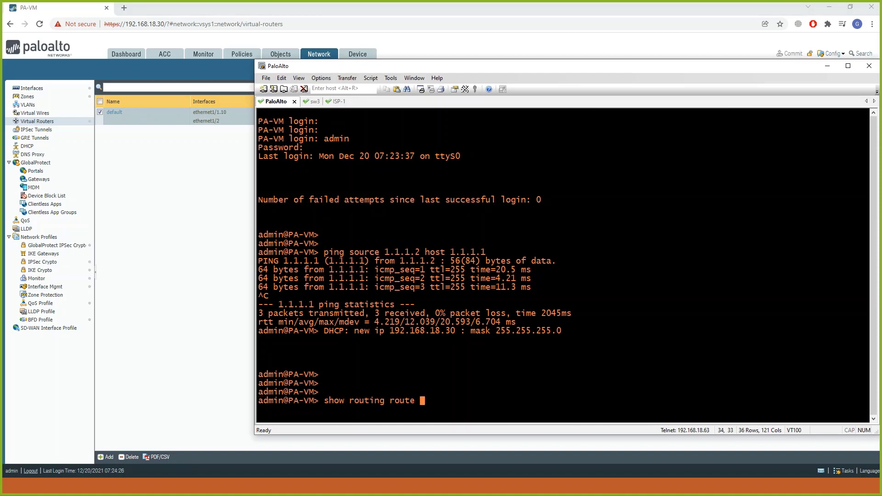
{"action": "key", "text": "Return"}
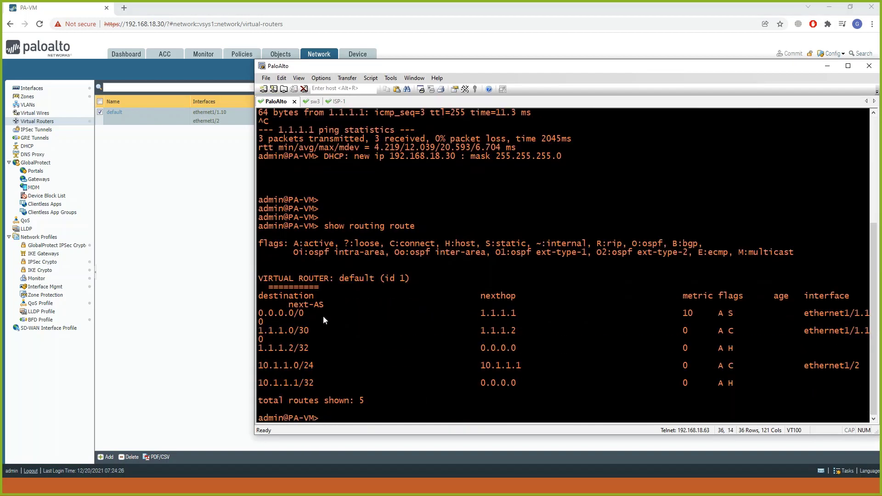
Display the complete forwarding table with show routing fib and examine the default route's destination and next hop.
{"action": "type", "text": "show routing fib"}
{"action": "key", "text": "Return"}
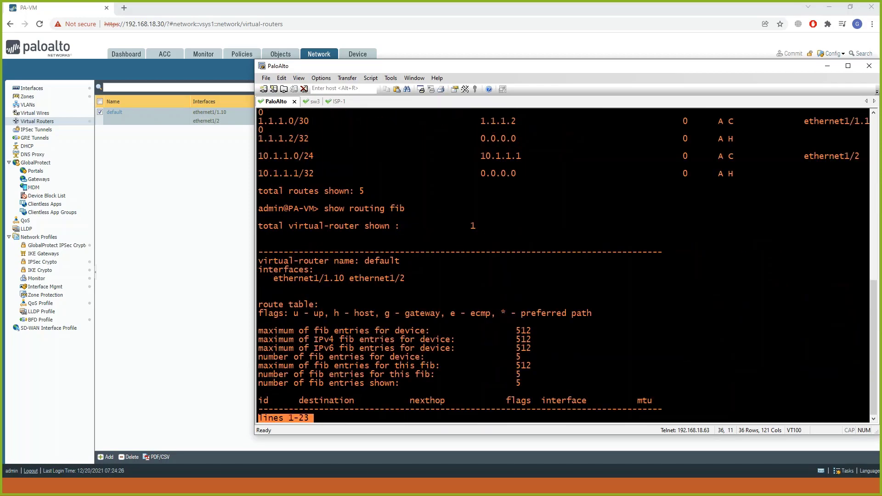
{"action": "key", "text": "space"}
{"action": "left_click_drag", "start_coordinate": [304, 348], "coordinate": [333, 349]}
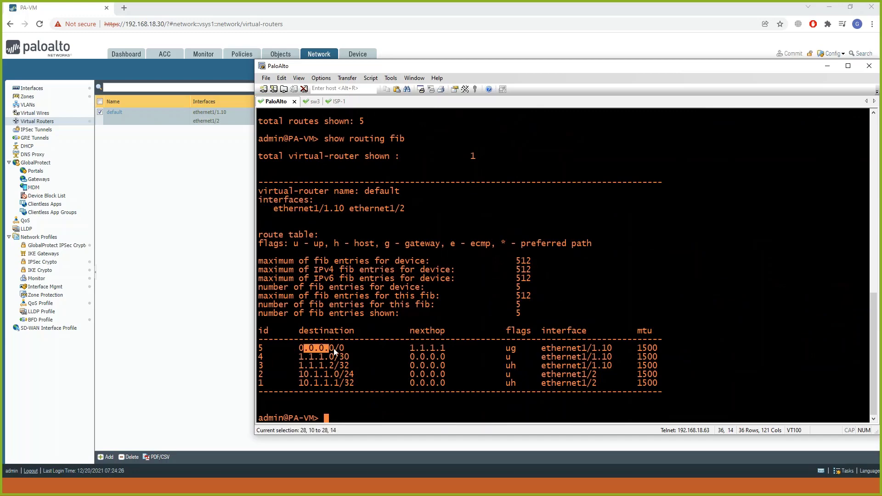
{"action": "left_click_drag", "start_coordinate": [405, 347], "coordinate": [445, 350]}
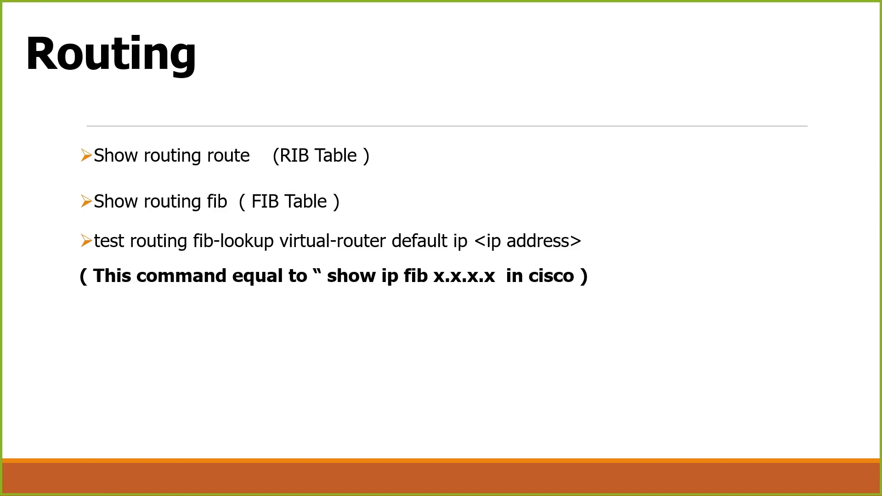
Return to the PaloAlto terminal and try the lookup test routing fib-lookup virtual-router default 10.1.1.100.
{"action": "key", "text": "alt+Tab"}
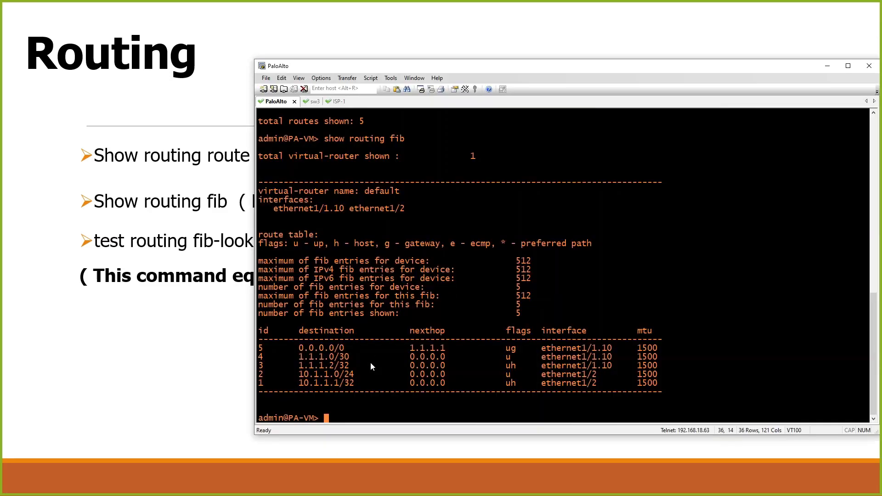
{"action": "type", "text": "test routing fib-lookup "}
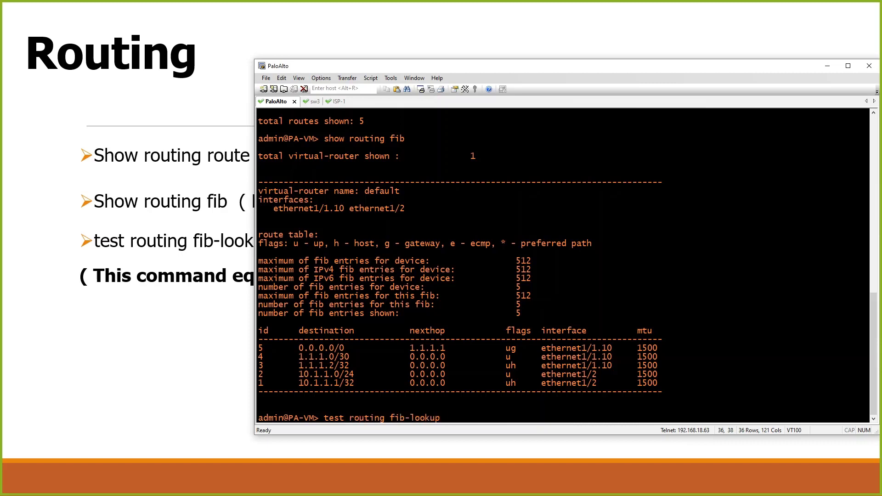
{"action": "type", "text": "virtual-router default "}
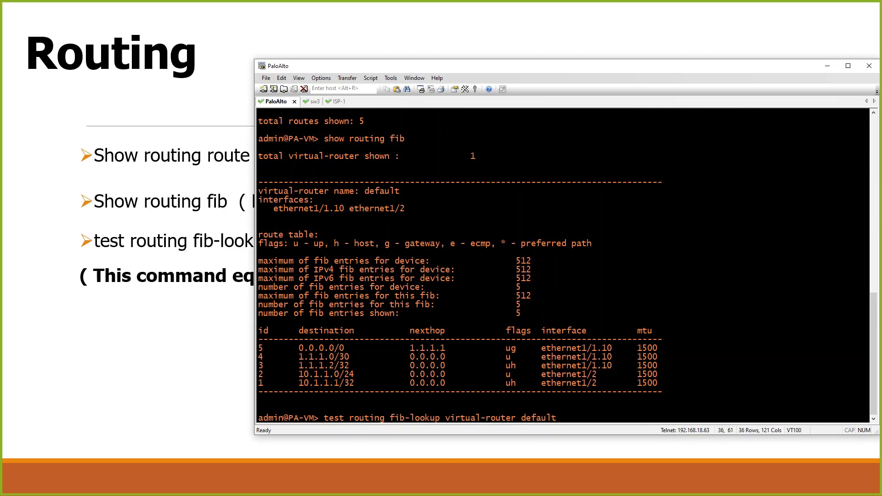
{"action": "type", "text": "10.1.1.100"}
{"action": "key", "text": "Return"}
Recall the lookup command without its address and list the parameters accepted after virtual-router default.
{"action": "key", "text": "Up"}
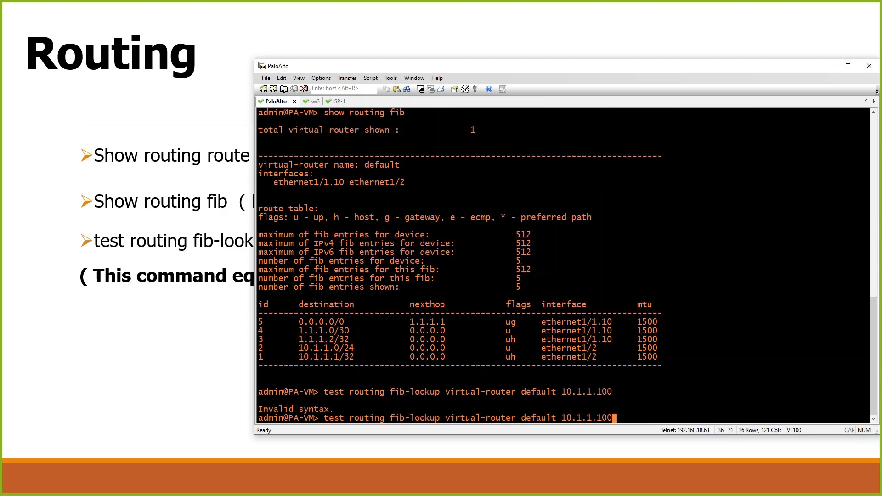
{"action": "key", "text": "BackSpace"}
{"action": "key", "text": "BackSpace"}
{"action": "key", "text": "BackSpace"}
{"action": "key", "text": "BackSpace"}
{"action": "key", "text": "BackSpace"}
{"action": "key", "text": "BackSpace"}
{"action": "key", "text": "BackSpace"}
{"action": "key", "text": "BackSpace"}
{"action": "key", "text": "BackSpace"}
{"action": "key", "text": "BackSpace"}
{"action": "key", "text": "question"}
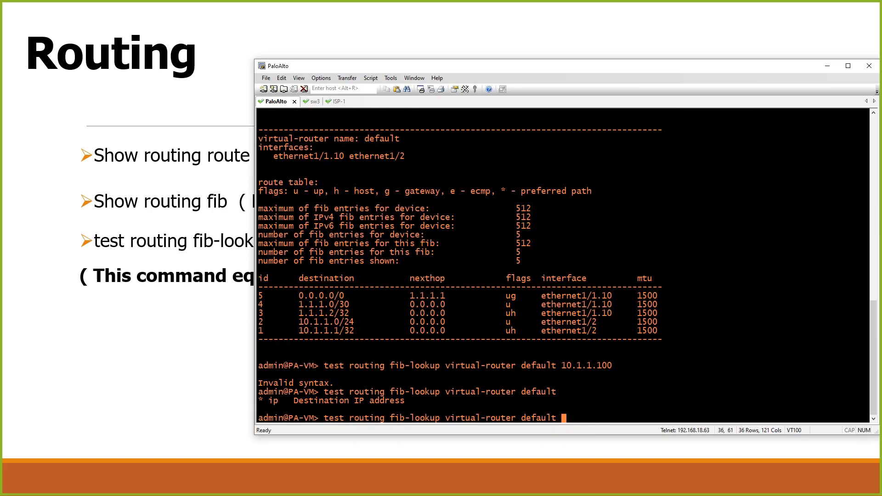
Complete the FIB lookup with ip 10.1.1.100, run it, and examine the egress interface in the result.
{"action": "type", "text": "ip"}
{"action": "type", "text": "10.1.1.100"}
{"action": "key", "text": "Return"}
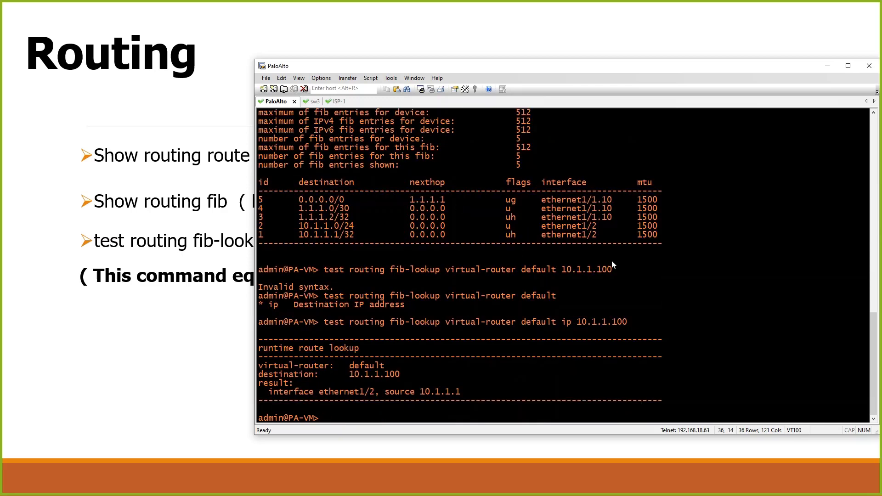
{"action": "left_click_drag", "start_coordinate": [576, 322], "coordinate": [624, 324]}
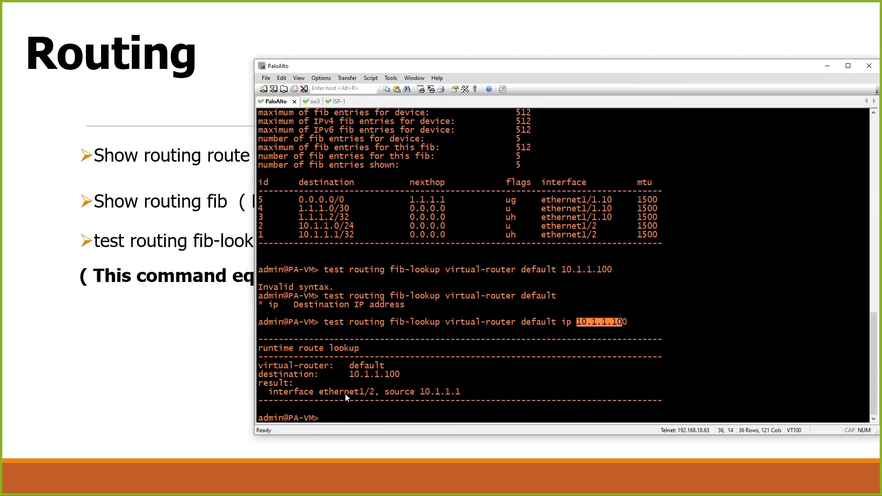
{"action": "left_click_drag", "start_coordinate": [270, 395], "coordinate": [323, 398]}
{"action": "left_click", "coordinate": [378, 397]}
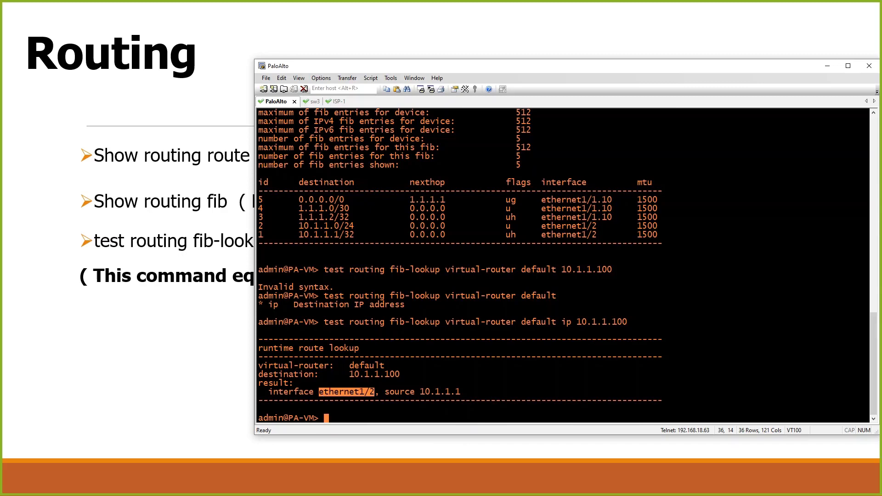
Close the virtual router's runtime stats in the firewall web interface and review the Ethernet interfaces alongside the EVE topology.
{"action": "key", "text": "alt+Tab"}
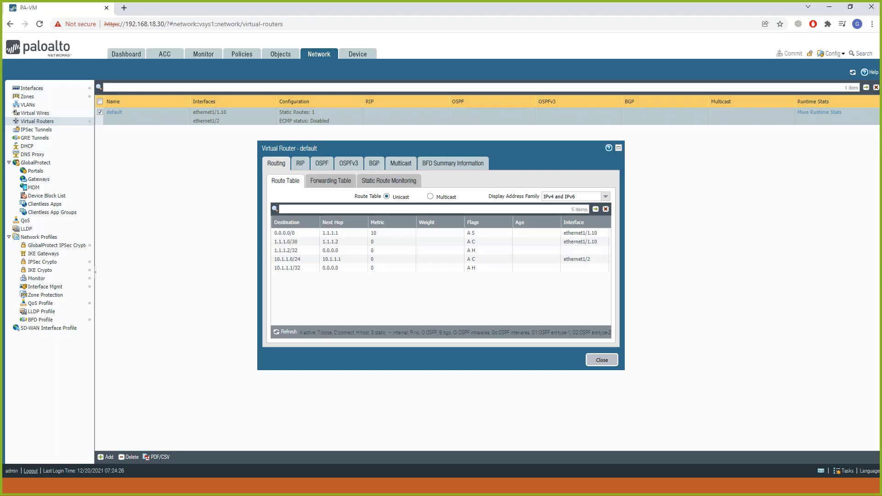
{"action": "left_click", "coordinate": [600, 360]}
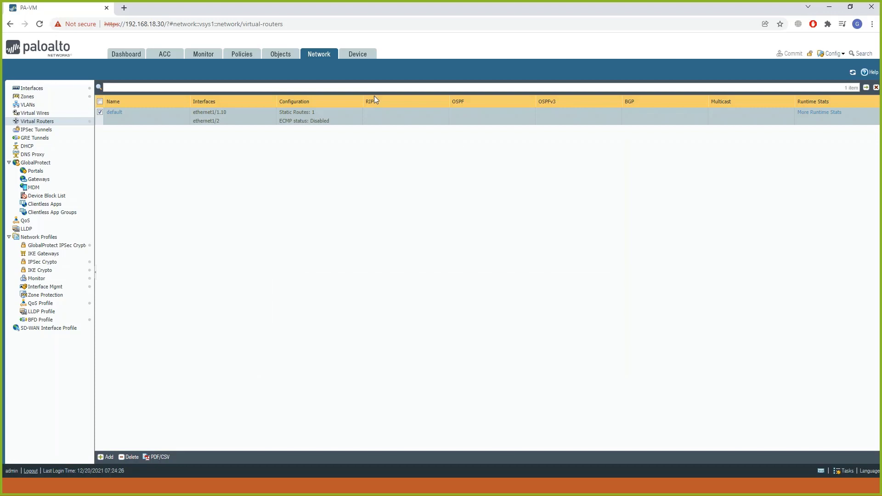
{"action": "left_click", "coordinate": [31, 88]}
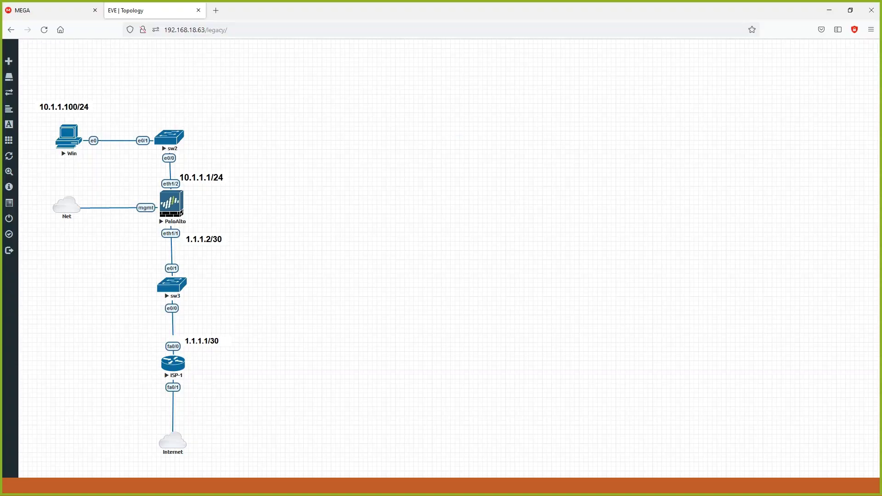
{"action": "key", "text": "alt+Tab"}
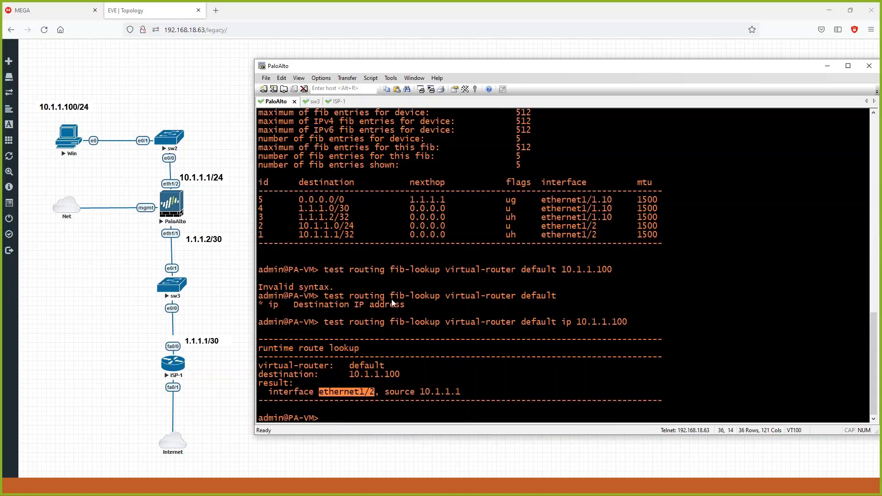
{"action": "key", "text": "alt+Tab"}
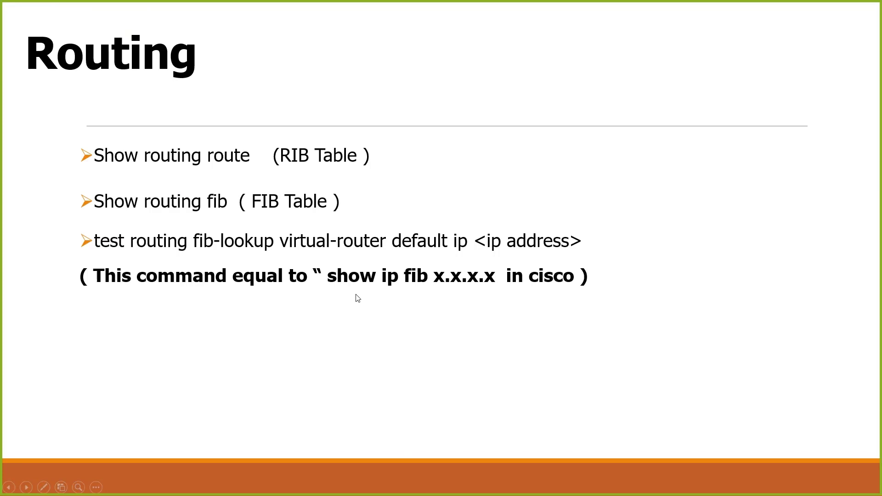
Sketch a second uplink from sw3 to ISP-2 on the EVE topology, mark both ISP links, and clear the annotations.
{"action": "key", "text": "alt+Tab"}
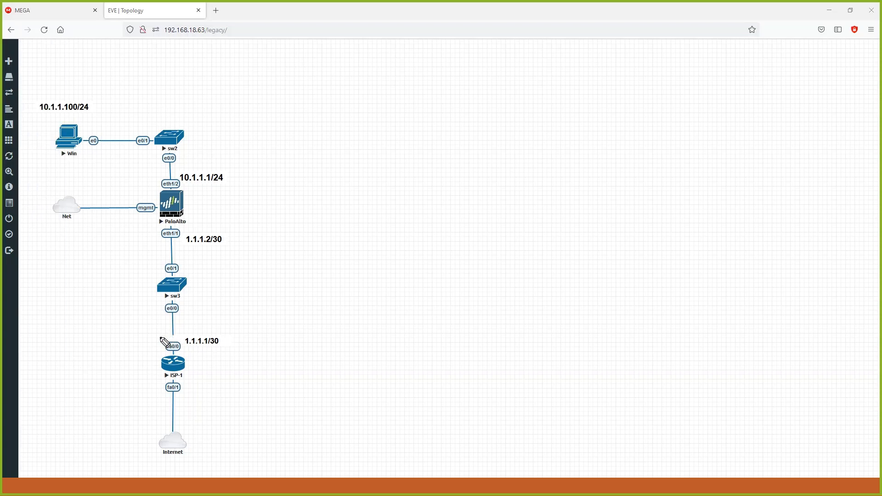
{"action": "mouse_move", "coordinate": [161, 338]}
{"action": "left_mouse_down"}
{"action": "mouse_move", "coordinate": [183, 349]}
{"action": "mouse_move", "coordinate": [154, 353]}
{"action": "left_mouse_up"}
{"action": "left_click_drag", "start_coordinate": [183, 221], "coordinate": [181, 265]}
{"action": "left_click", "coordinate": [38, 240]}
{"action": "mouse_move", "coordinate": [160, 292]}
{"action": "left_mouse_down"}
{"action": "mouse_move", "coordinate": [130, 351]}
{"action": "mouse_move", "coordinate": [93, 375]}
{"action": "left_mouse_up"}
{"action": "mouse_move", "coordinate": [103, 363]}
{"action": "left_mouse_down"}
{"action": "mouse_move", "coordinate": [99, 374]}
{"action": "mouse_move", "coordinate": [133, 371]}
{"action": "left_mouse_up"}
{"action": "left_click_drag", "start_coordinate": [117, 325], "coordinate": [122, 325]}
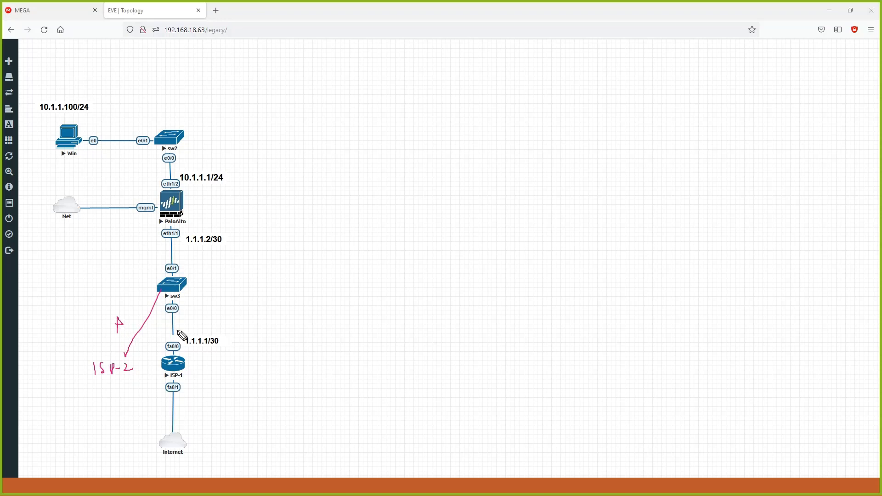
{"action": "mouse_move", "coordinate": [186, 322]}
{"action": "left_mouse_down"}
{"action": "mouse_move", "coordinate": [186, 332]}
{"action": "mouse_move", "coordinate": [194, 327]}
{"action": "left_mouse_up"}
{"action": "left_click_drag", "start_coordinate": [125, 346], "coordinate": [126, 356]}
{"action": "key", "text": "Escape"}
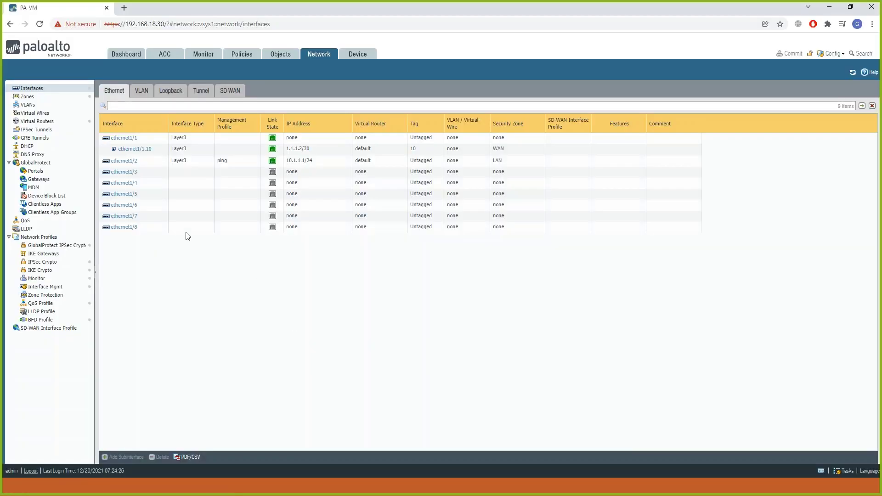
Enable path monitoring on the Default static route of the default virtual router and start adding a monitoring destination.
{"action": "left_click", "coordinate": [35, 122]}
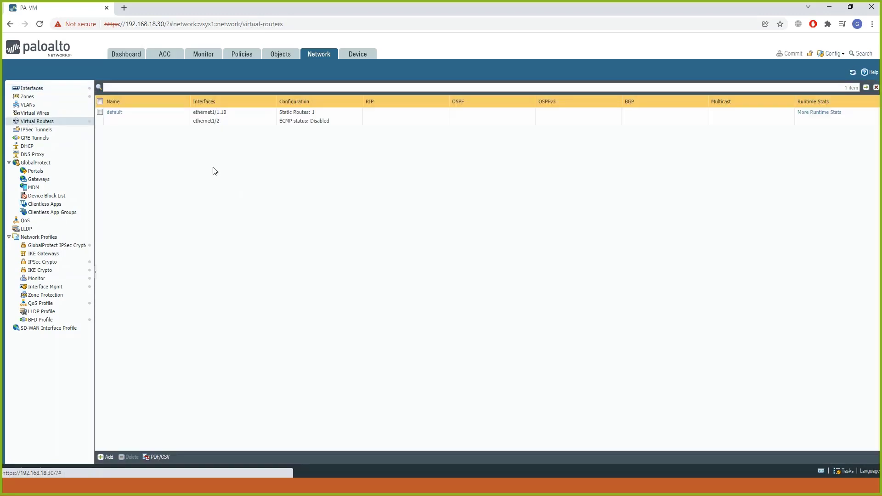
{"action": "left_click", "coordinate": [118, 113]}
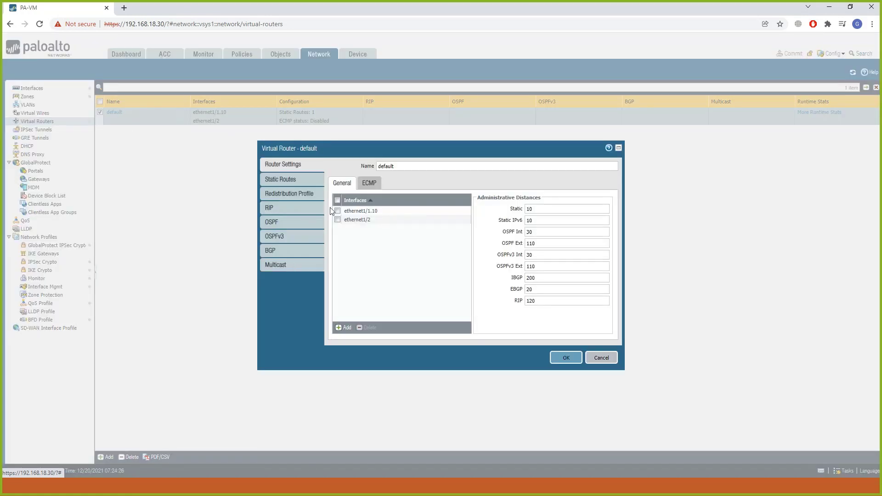
{"action": "left_click", "coordinate": [300, 180]}
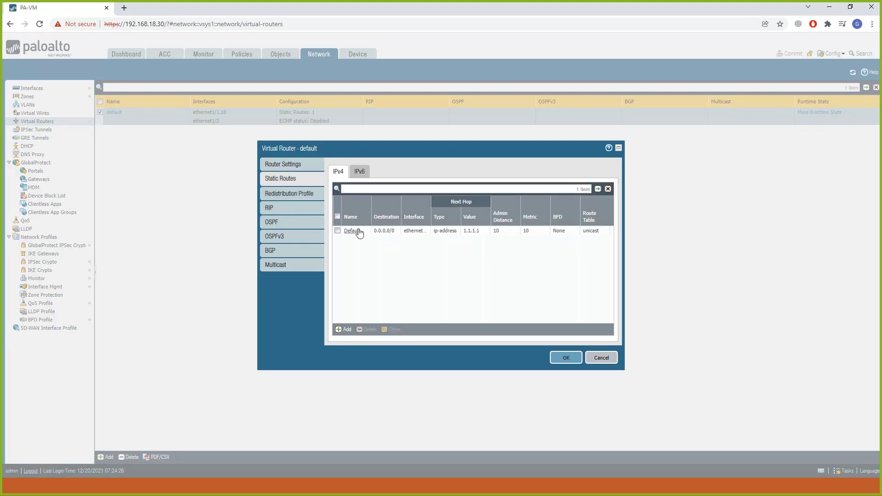
{"action": "left_click", "coordinate": [358, 230]}
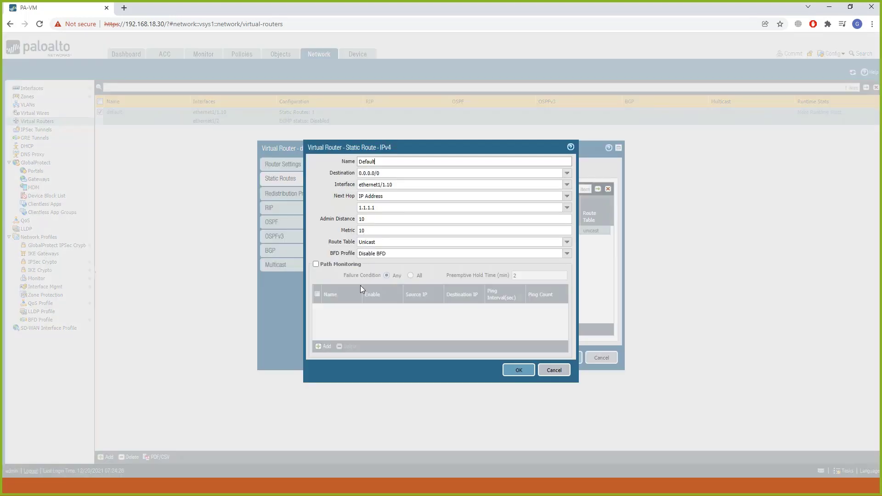
{"action": "left_click", "coordinate": [316, 265]}
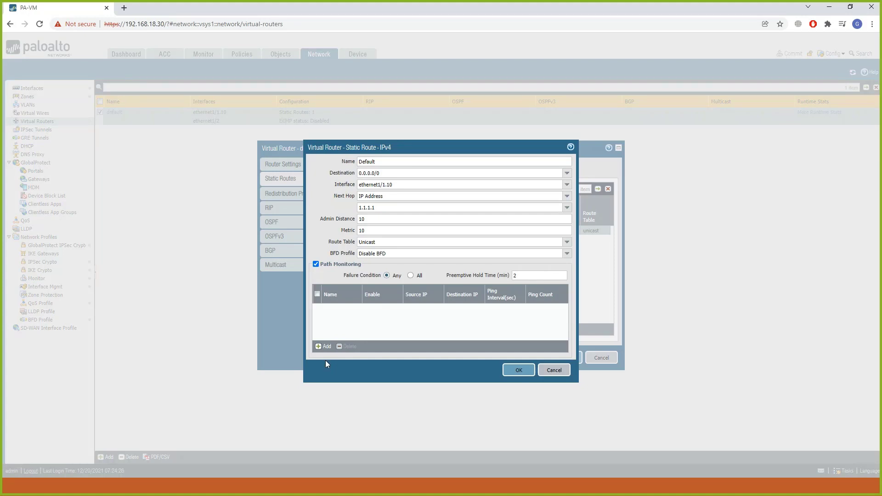
{"action": "left_click", "coordinate": [324, 346]}
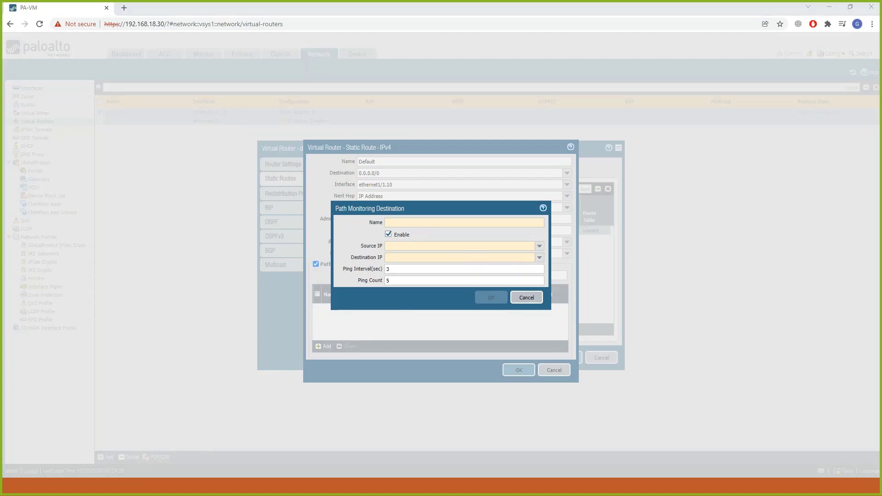
Trace the monitored path from PaloAlto eth1/1 to ISP-1 at 1.1.1.1 on the EVE topology and clear the annotations.
{"action": "left_click", "coordinate": [133, 487]}
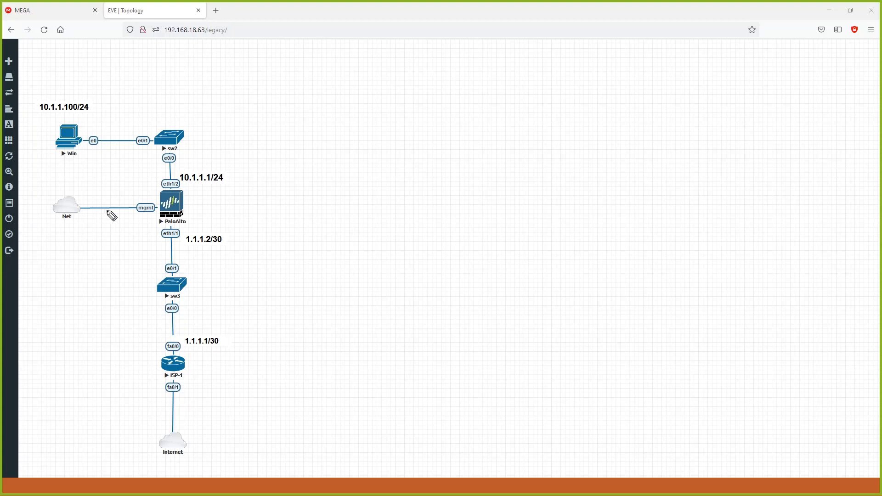
{"action": "left_click", "coordinate": [173, 235]}
{"action": "mouse_move", "coordinate": [177, 237]}
{"action": "left_mouse_down"}
{"action": "mouse_move", "coordinate": [185, 268]}
{"action": "mouse_move", "coordinate": [181, 355]}
{"action": "mouse_move", "coordinate": [213, 348]}
{"action": "left_mouse_up"}
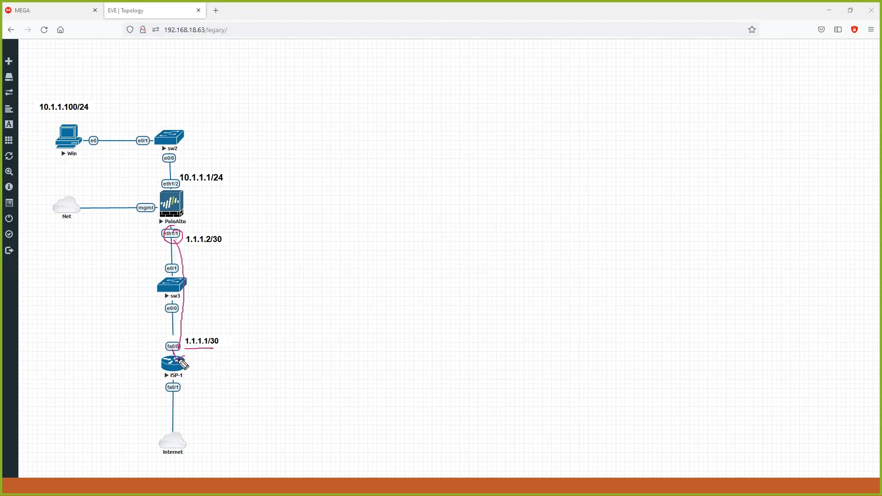
{"action": "mouse_move", "coordinate": [156, 338]}
{"action": "left_mouse_down"}
{"action": "mouse_move", "coordinate": [182, 355]}
{"action": "mouse_move", "coordinate": [177, 338]}
{"action": "left_mouse_up"}
{"action": "key", "text": "Escape"}
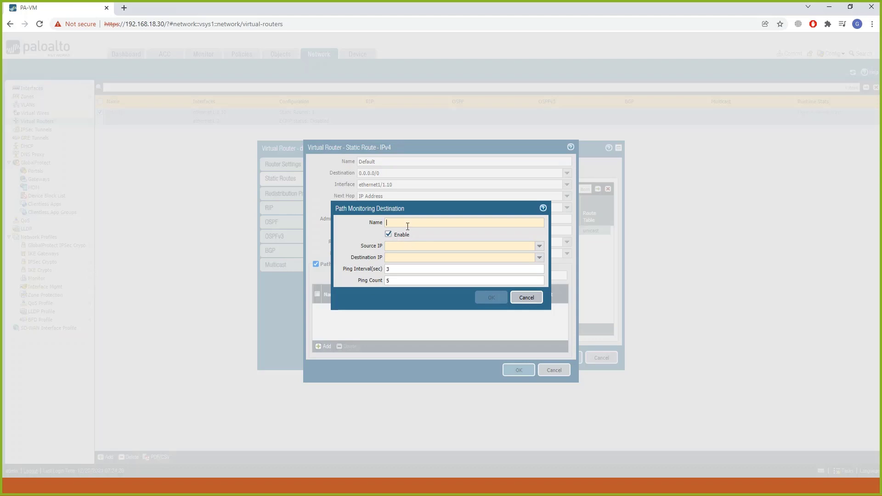
Name the path monitoring destination a, with source IP 1.1.1.2/30 and destination IP 1.1.1.1.
{"action": "left_click", "coordinate": [406, 225]}
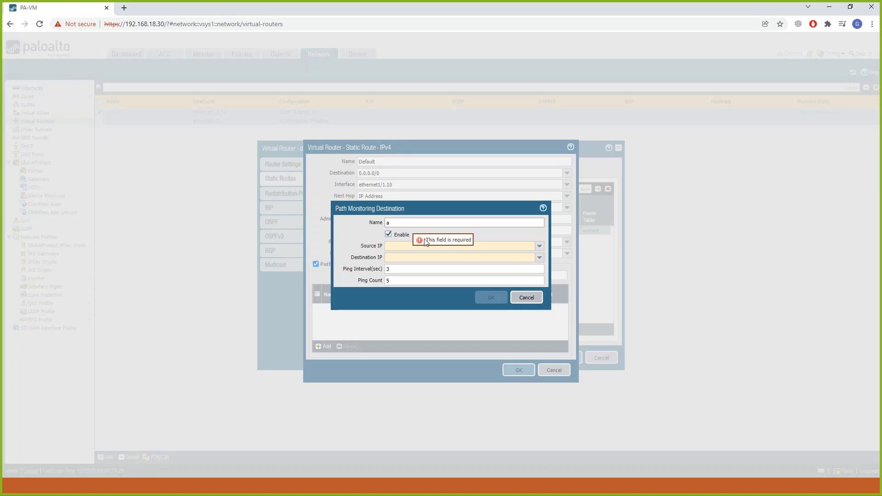
{"action": "left_click", "coordinate": [454, 248]}
{"action": "type", "text": "1"}
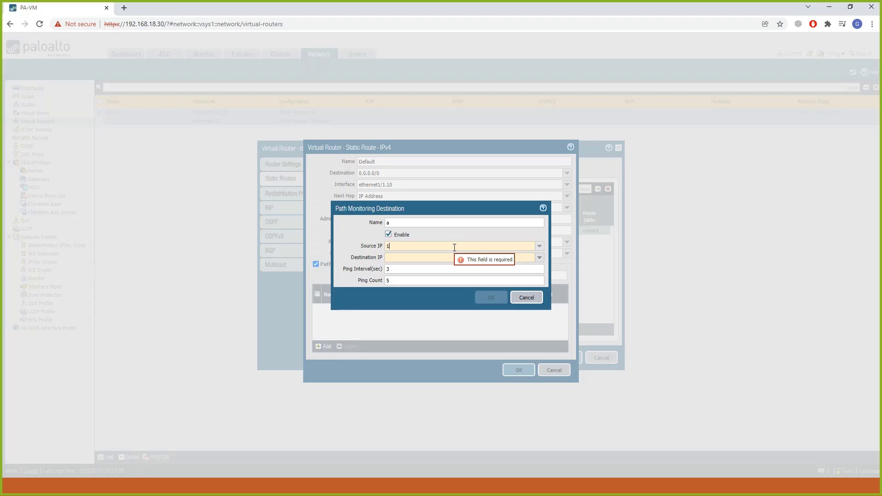
{"action": "type", "text": ".1.1.2"}
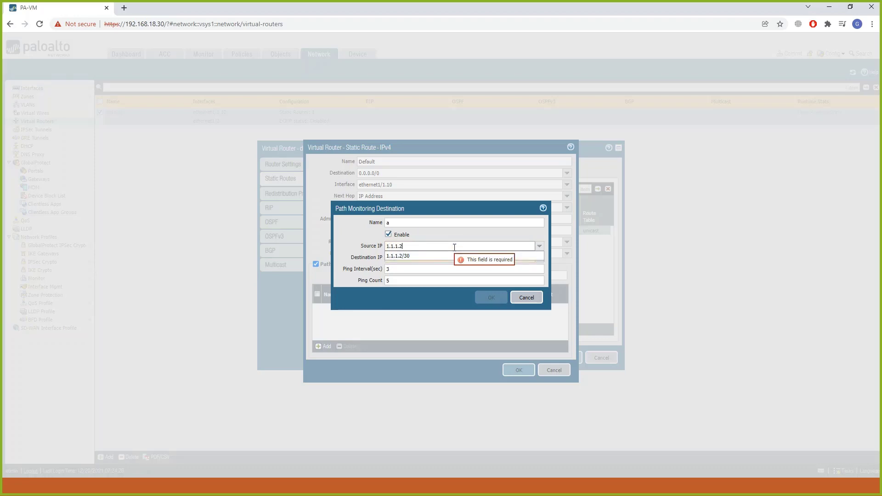
{"action": "left_click", "coordinate": [431, 259]}
{"action": "left_click", "coordinate": [429, 258]}
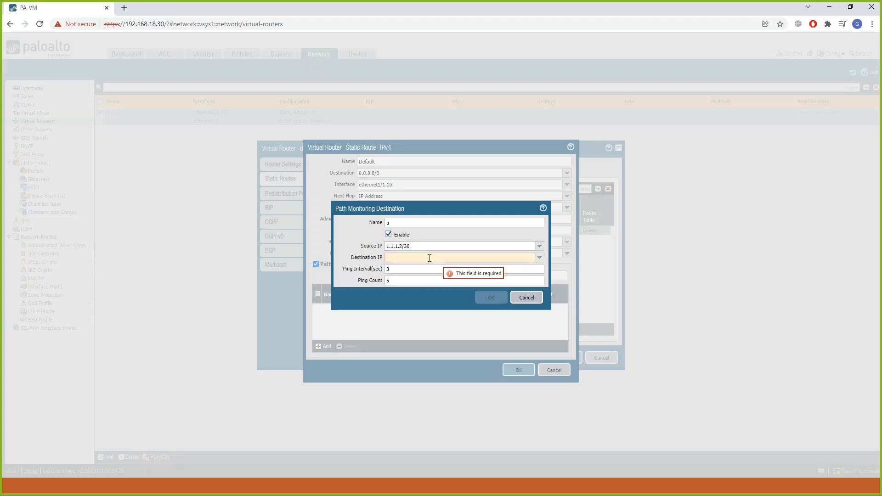
{"action": "type", "text": "1.1.1.1"}
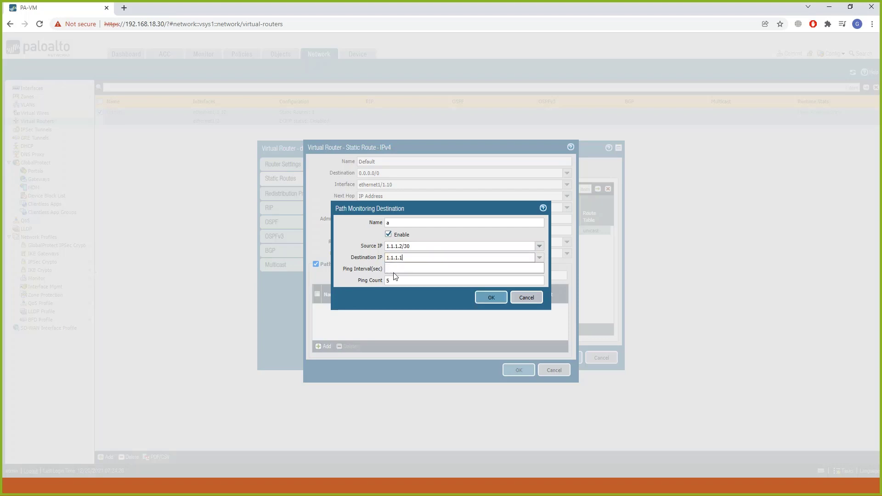
Keep the ping interval of 3 seconds and count of 5, and save the monitoring destination, static route and virtual router.
{"action": "left_click", "coordinate": [407, 266]}
{"action": "left_click", "coordinate": [406, 268]}
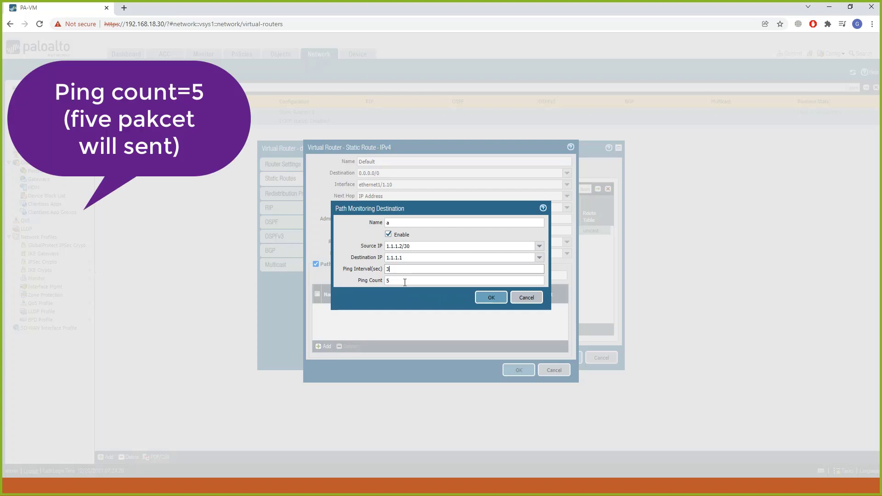
{"action": "left_click", "coordinate": [498, 297]}
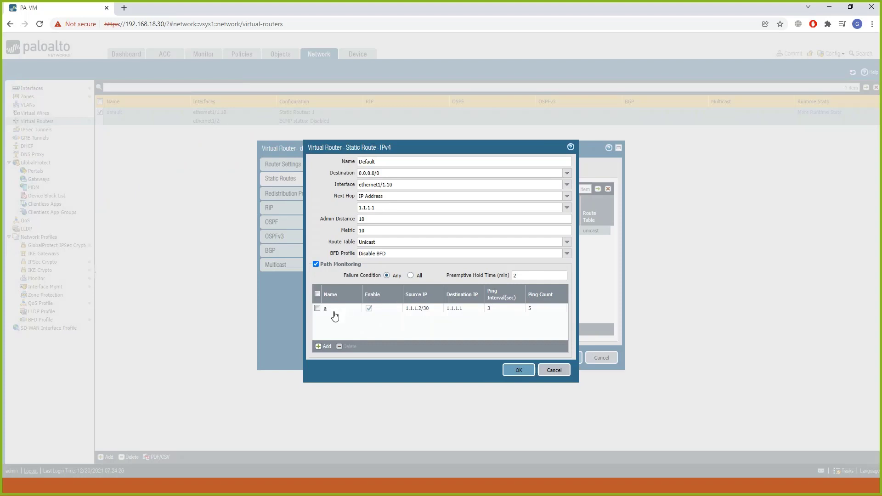
{"action": "left_click", "coordinate": [523, 373]}
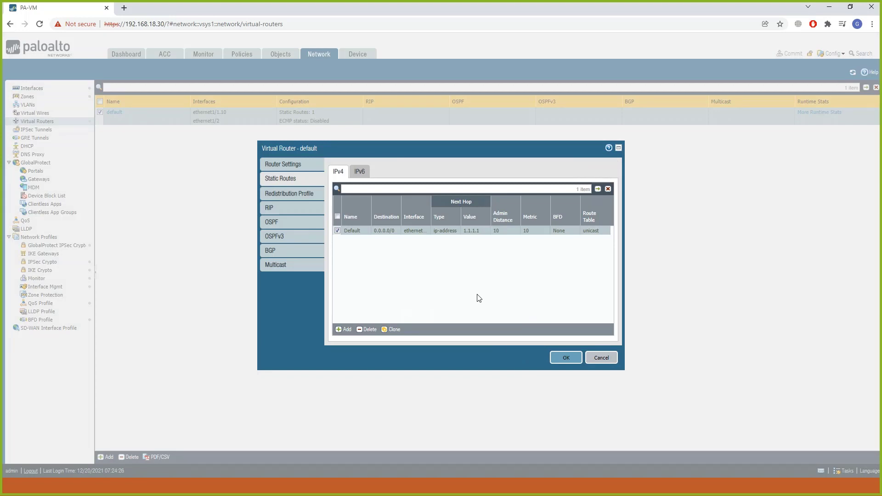
{"action": "left_click", "coordinate": [566, 357]}
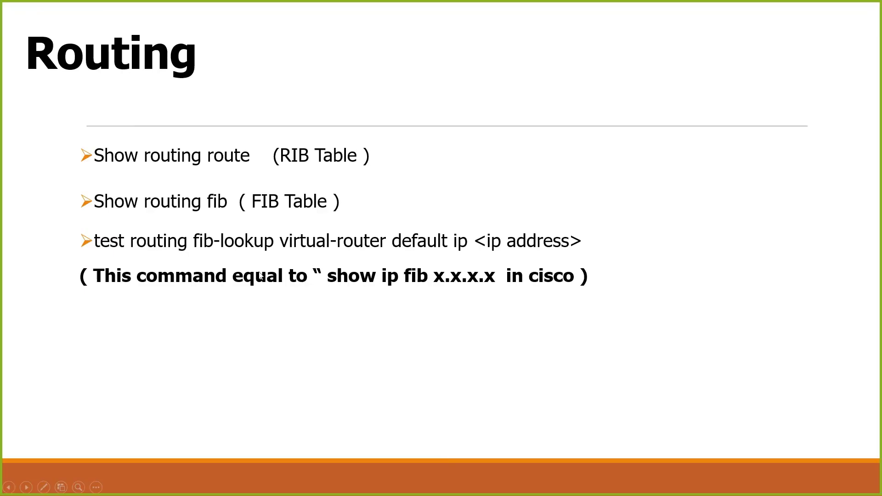
{"action": "left_click", "coordinate": [10, 487]}
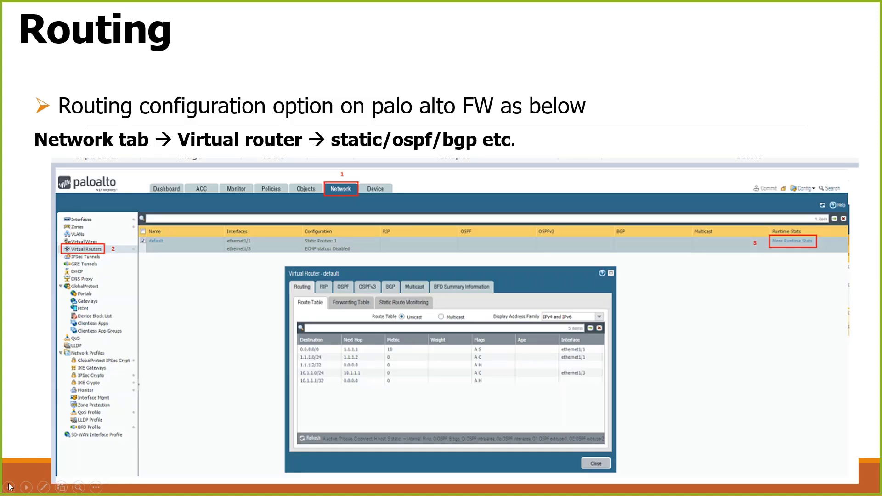
{"action": "left_click", "coordinate": [9, 487]}
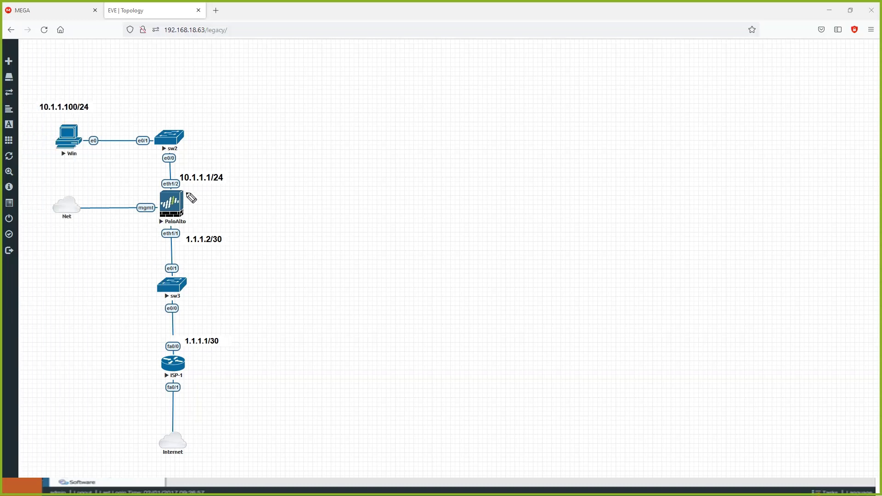
Trace the path from PaloAlto through ISP-1 to the Internet and the mgmt link to Net on the EVE topology, and clear the annotations.
{"action": "left_click", "coordinate": [169, 198]}
{"action": "mouse_move", "coordinate": [178, 223]}
{"action": "left_mouse_down"}
{"action": "mouse_move", "coordinate": [190, 349]}
{"action": "mouse_move", "coordinate": [180, 428]}
{"action": "mouse_move", "coordinate": [193, 420]}
{"action": "left_mouse_up"}
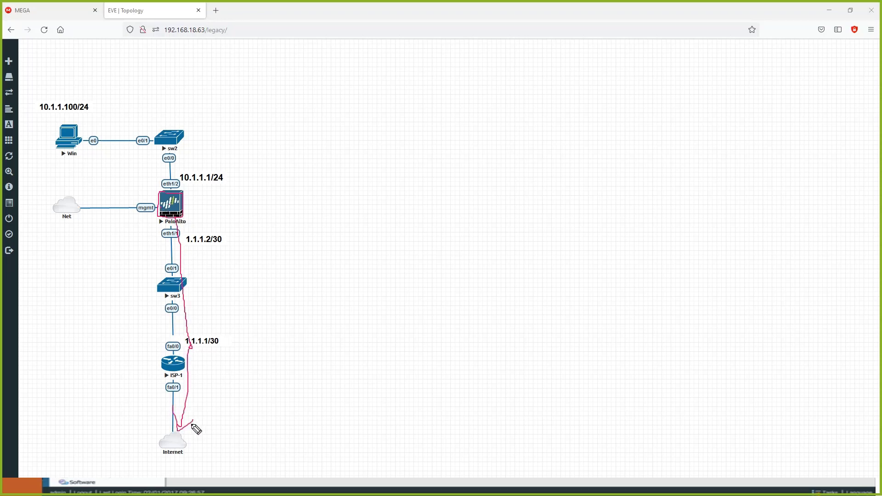
{"action": "mouse_move", "coordinate": [163, 210]}
{"action": "left_mouse_down"}
{"action": "mouse_move", "coordinate": [58, 211]}
{"action": "mouse_move", "coordinate": [69, 220]}
{"action": "left_mouse_up"}
{"action": "key", "text": "e"}
Sketch NTP, ISE and server boxes attached to sw2, circle PaloAlto's eth1/2 and mgmt interfaces, and leave annotation mode.
{"action": "mouse_move", "coordinate": [167, 191]}
{"action": "left_mouse_down"}
{"action": "mouse_move", "coordinate": [186, 218]}
{"action": "mouse_move", "coordinate": [168, 191]}
{"action": "mouse_move", "coordinate": [160, 218]}
{"action": "left_mouse_up"}
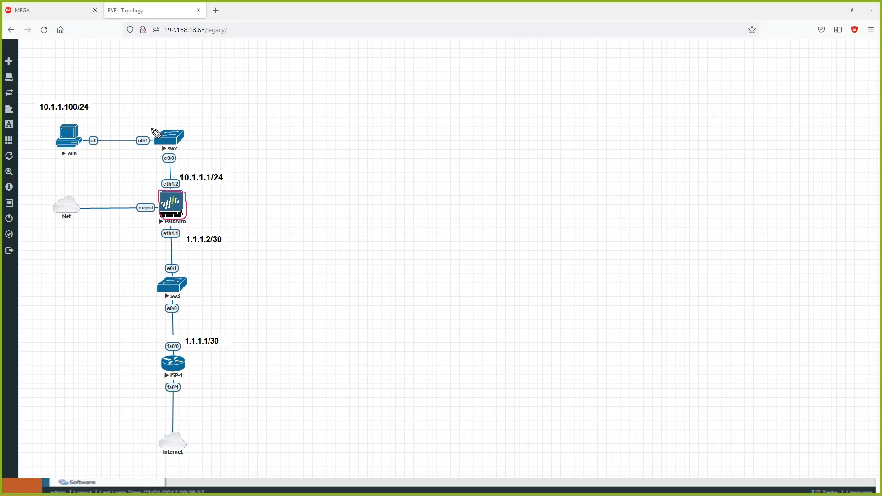
{"action": "mouse_move", "coordinate": [158, 133]}
{"action": "left_mouse_down"}
{"action": "mouse_move", "coordinate": [116, 93]}
{"action": "mouse_move", "coordinate": [105, 101]}
{"action": "mouse_move", "coordinate": [75, 79]}
{"action": "mouse_move", "coordinate": [73, 57]}
{"action": "mouse_move", "coordinate": [81, 66]}
{"action": "mouse_move", "coordinate": [88, 61]}
{"action": "left_mouse_up"}
{"action": "mouse_move", "coordinate": [178, 136]}
{"action": "left_mouse_down"}
{"action": "mouse_move", "coordinate": [195, 74]}
{"action": "mouse_move", "coordinate": [213, 54]}
{"action": "mouse_move", "coordinate": [178, 54]}
{"action": "mouse_move", "coordinate": [248, 77]}
{"action": "left_mouse_up"}
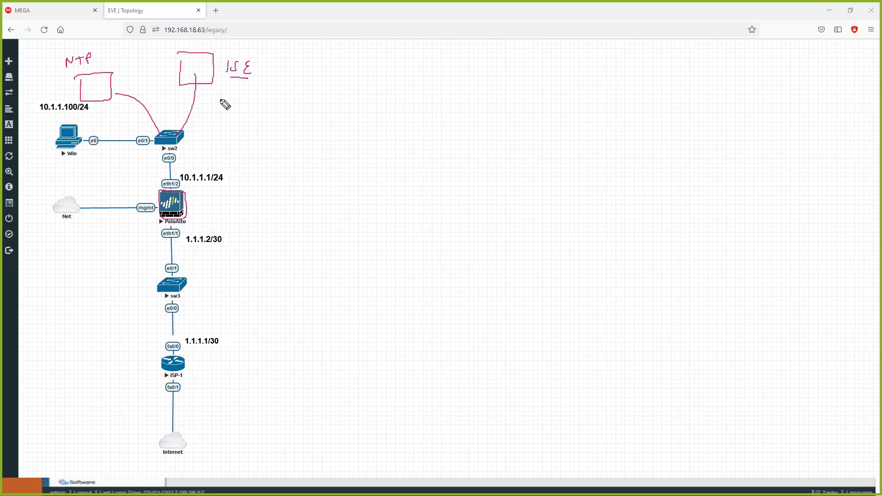
{"action": "mouse_move", "coordinate": [178, 143]}
{"action": "left_mouse_down"}
{"action": "mouse_move", "coordinate": [293, 116]}
{"action": "mouse_move", "coordinate": [344, 126]}
{"action": "mouse_move", "coordinate": [301, 77]}
{"action": "mouse_move", "coordinate": [312, 96]}
{"action": "mouse_move", "coordinate": [333, 101]}
{"action": "left_mouse_up"}
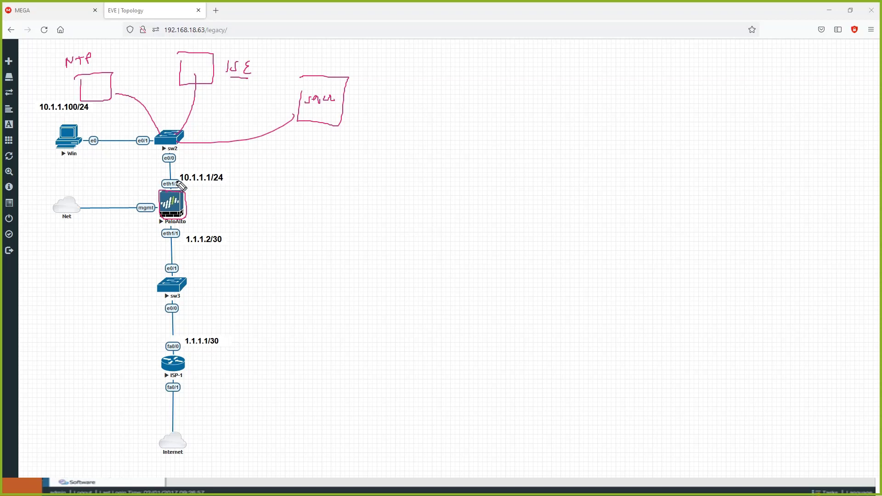
{"action": "mouse_move", "coordinate": [181, 185]}
{"action": "left_mouse_down"}
{"action": "mouse_move", "coordinate": [161, 186]}
{"action": "mouse_move", "coordinate": [180, 184]}
{"action": "mouse_move", "coordinate": [157, 219]}
{"action": "mouse_move", "coordinate": [183, 205]}
{"action": "mouse_move", "coordinate": [161, 192]}
{"action": "left_mouse_up"}
{"action": "mouse_move", "coordinate": [152, 204]}
{"action": "left_mouse_down"}
{"action": "mouse_move", "coordinate": [134, 207]}
{"action": "mouse_move", "coordinate": [146, 215]}
{"action": "mouse_move", "coordinate": [154, 202]}
{"action": "mouse_move", "coordinate": [136, 203]}
{"action": "mouse_move", "coordinate": [147, 215]}
{"action": "left_mouse_up"}
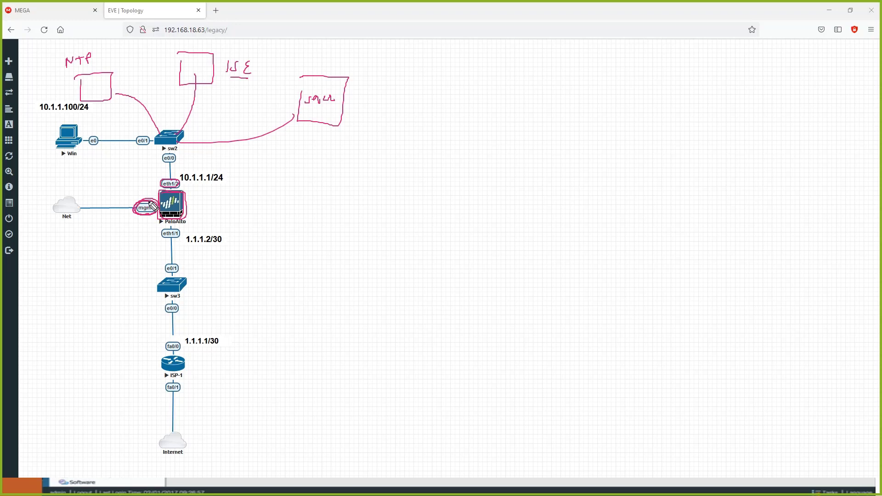
{"action": "key", "text": "Escape"}
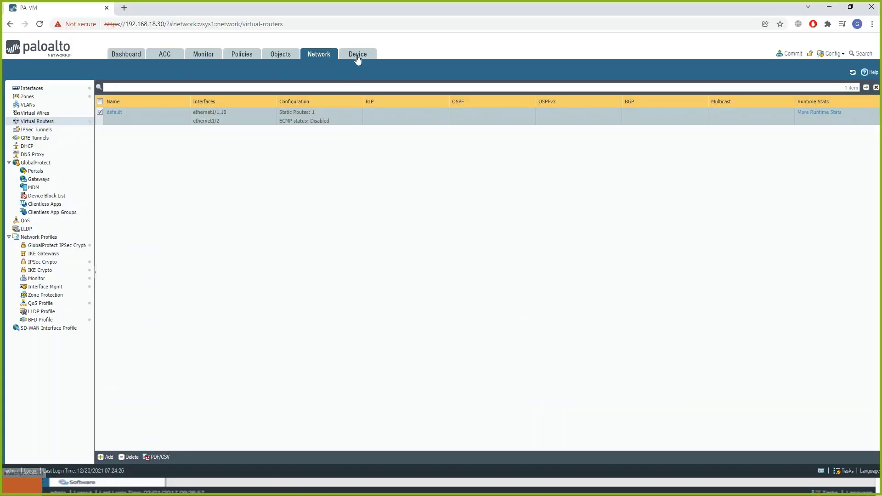
Open the Service Route Configuration in the firewall web interface's device service settings and switch it to Customize.
{"action": "left_click", "coordinate": [358, 54]}
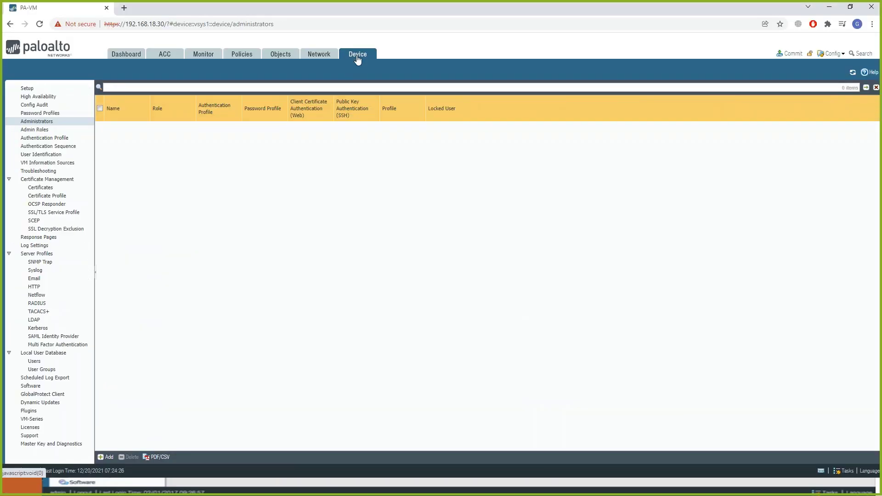
{"action": "left_click", "coordinate": [55, 91]}
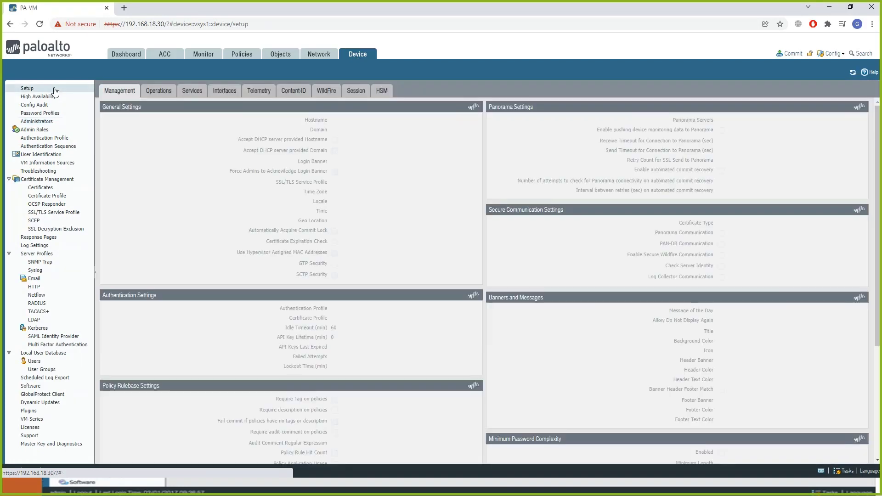
{"action": "left_click", "coordinate": [216, 92]}
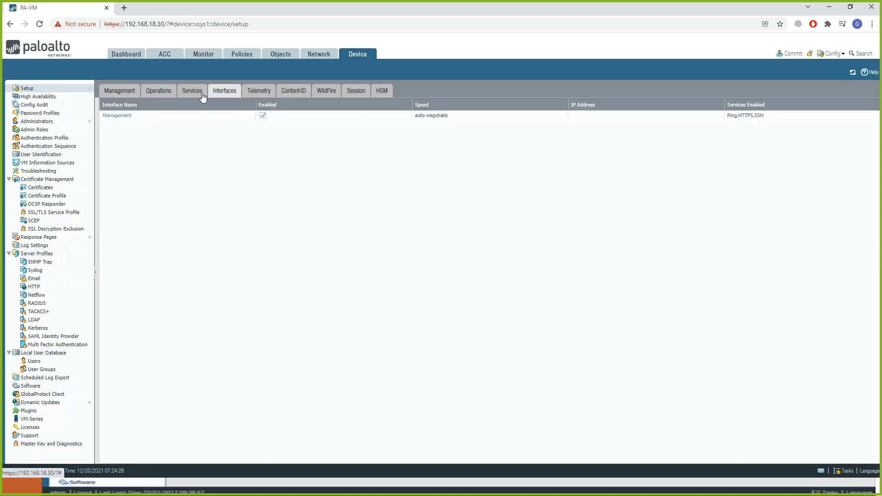
{"action": "left_click", "coordinate": [164, 98]}
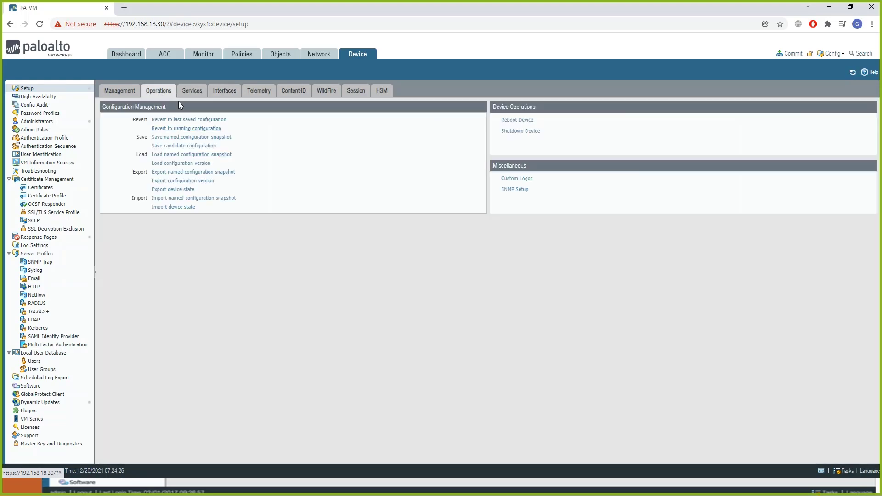
{"action": "left_click", "coordinate": [192, 94]}
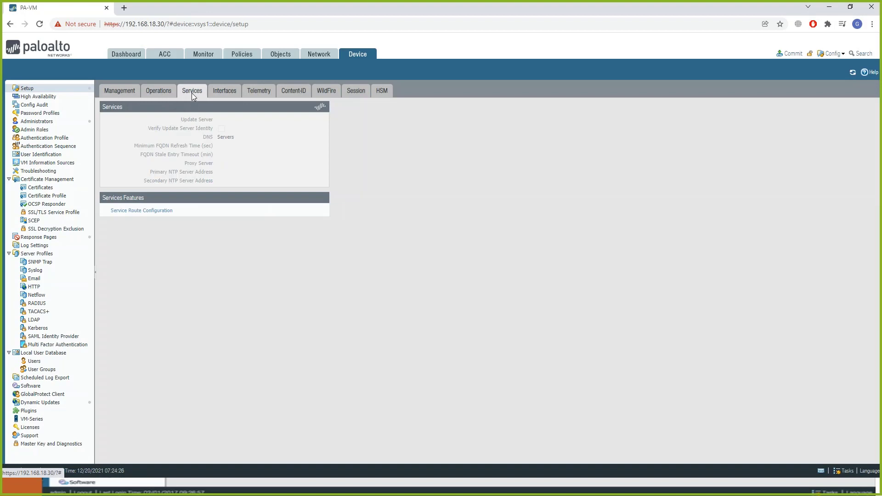
{"action": "left_click", "coordinate": [140, 214]}
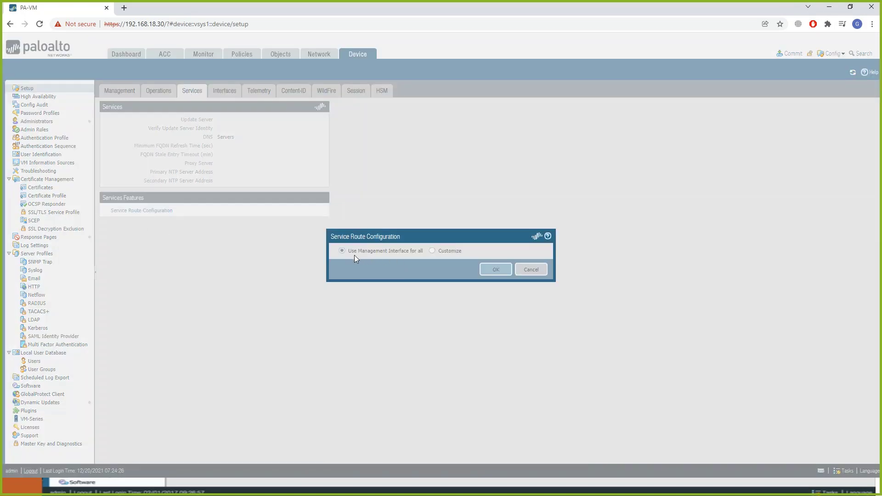
{"action": "left_click", "coordinate": [432, 250]}
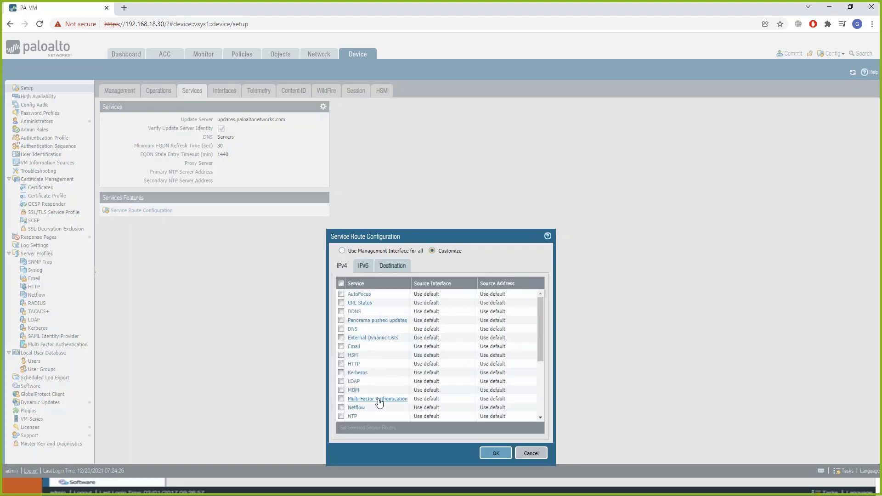
Set the source interface of the NTP service route to ethernet1/2.
{"action": "left_click_drag", "start_coordinate": [540, 343], "coordinate": [541, 365]}
{"action": "left_click", "coordinate": [352, 417]}
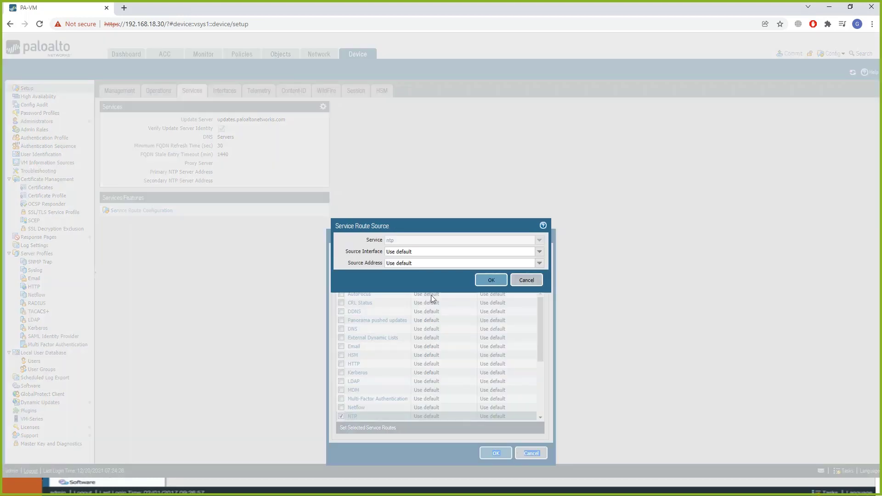
{"action": "left_click", "coordinate": [539, 256]}
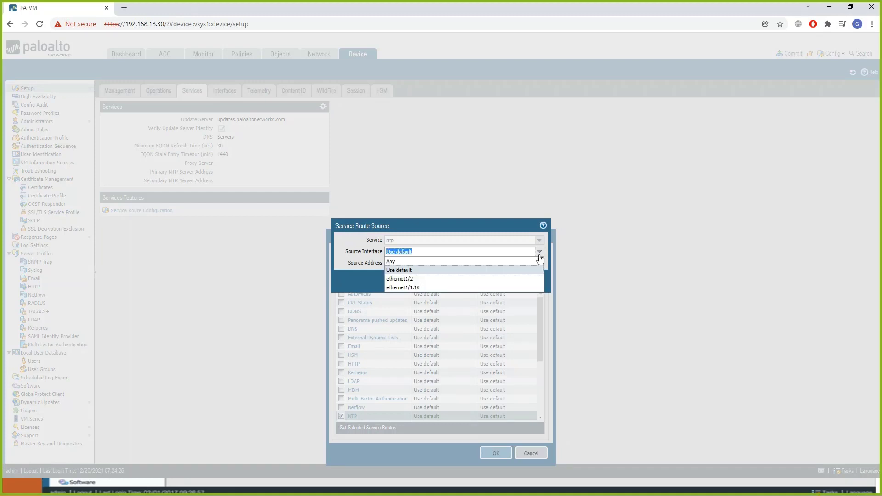
{"action": "left_click", "coordinate": [440, 279]}
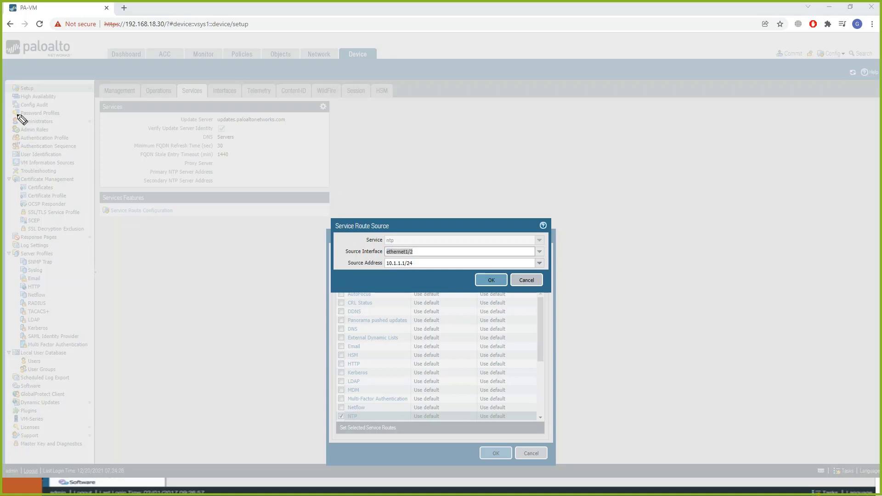
Sketch a router with two outgoing links on the empty page area and label its third interface int loopback.
{"action": "left_click_drag", "start_coordinate": [547, 124], "coordinate": [562, 136]}
{"action": "left_click_drag", "start_coordinate": [548, 142], "coordinate": [602, 76]}
{"action": "left_click_drag", "start_coordinate": [576, 136], "coordinate": [649, 148]}
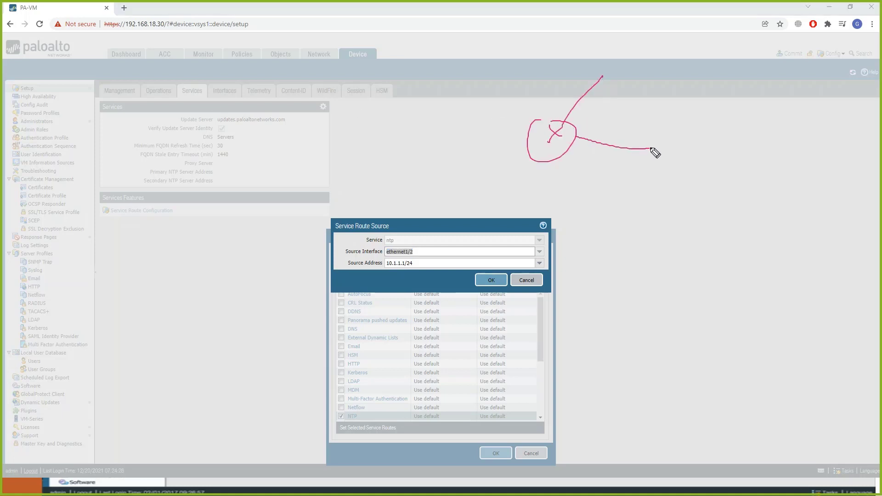
{"action": "mouse_move", "coordinate": [554, 160]}
{"action": "left_mouse_down"}
{"action": "mouse_move", "coordinate": [560, 172]}
{"action": "mouse_move", "coordinate": [537, 190]}
{"action": "mouse_move", "coordinate": [593, 175]}
{"action": "mouse_move", "coordinate": [599, 185]}
{"action": "mouse_move", "coordinate": [612, 175]}
{"action": "left_mouse_up"}
{"action": "left_click", "coordinate": [541, 176]}
{"action": "left_click_drag", "start_coordinate": [617, 175], "coordinate": [620, 183]}
{"action": "left_click_drag", "start_coordinate": [623, 170], "coordinate": [624, 177]}
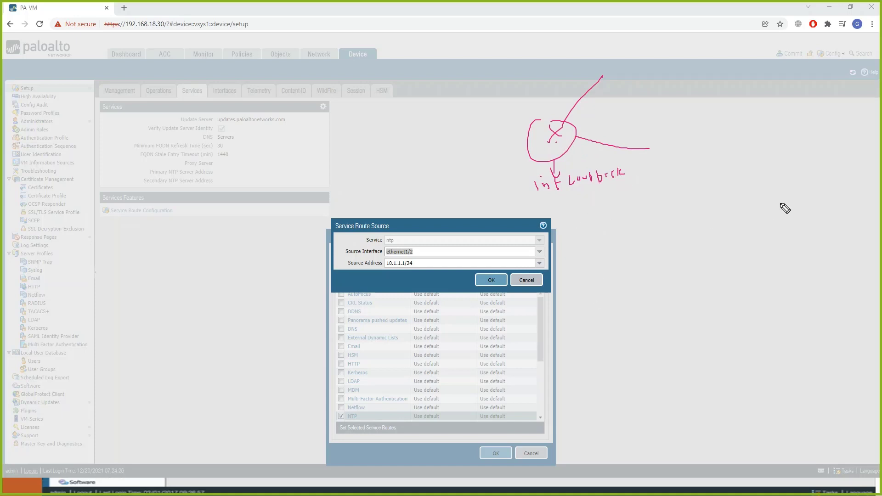
Write ISE, NTP and Syslog beside the router sketch and add the note ip tacacs source loopback.
{"action": "mouse_move", "coordinate": [757, 188]}
{"action": "left_mouse_down"}
{"action": "mouse_move", "coordinate": [759, 210]}
{"action": "mouse_move", "coordinate": [808, 204]}
{"action": "left_mouse_up"}
{"action": "left_click_drag", "start_coordinate": [761, 222], "coordinate": [805, 217]}
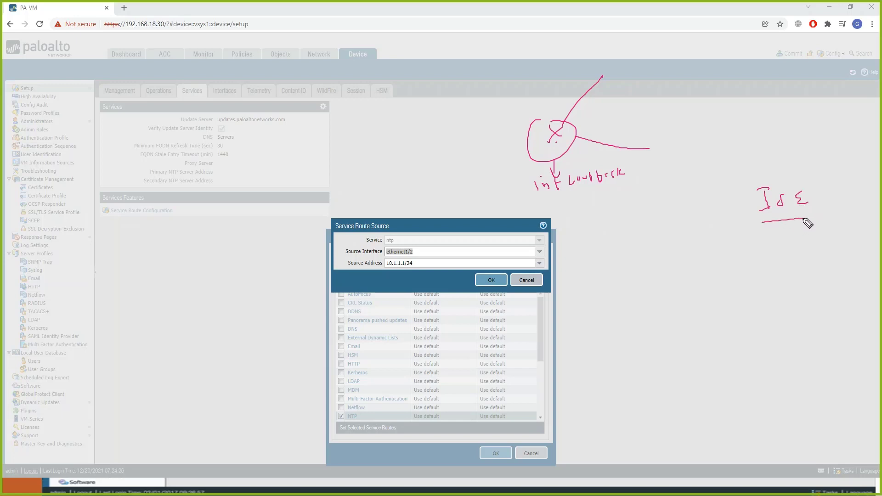
{"action": "left_click_drag", "start_coordinate": [776, 275], "coordinate": [787, 258]}
{"action": "left_click_drag", "start_coordinate": [796, 255], "coordinate": [805, 253]}
{"action": "left_click_drag", "start_coordinate": [813, 265], "coordinate": [820, 256]}
{"action": "mouse_move", "coordinate": [790, 311]}
{"action": "left_mouse_down"}
{"action": "mouse_move", "coordinate": [783, 329]}
{"action": "mouse_move", "coordinate": [799, 324]}
{"action": "left_mouse_up"}
{"action": "mouse_move", "coordinate": [805, 309]}
{"action": "left_mouse_down"}
{"action": "mouse_move", "coordinate": [808, 324]}
{"action": "mouse_move", "coordinate": [832, 319]}
{"action": "mouse_move", "coordinate": [831, 329]}
{"action": "left_mouse_up"}
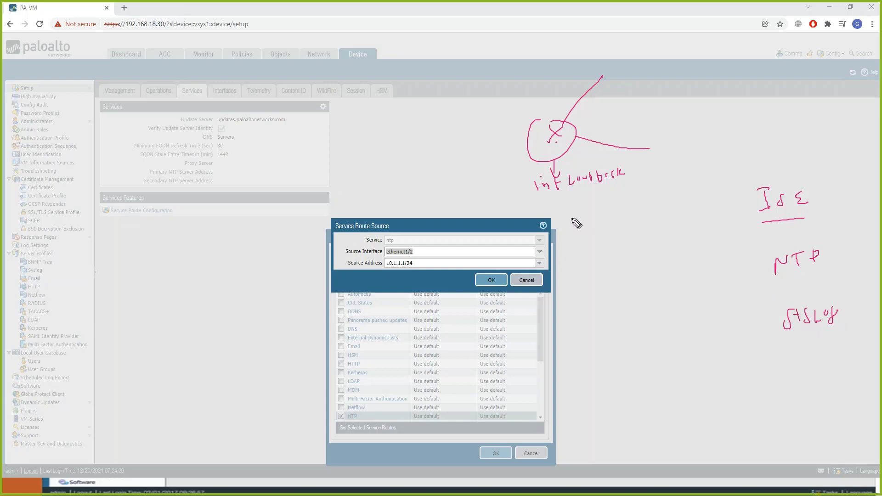
{"action": "left_click_drag", "start_coordinate": [569, 222], "coordinate": [570, 227]}
{"action": "mouse_move", "coordinate": [575, 218]}
{"action": "left_mouse_down"}
{"action": "mouse_move", "coordinate": [587, 226]}
{"action": "mouse_move", "coordinate": [686, 204]}
{"action": "mouse_move", "coordinate": [696, 190]}
{"action": "mouse_move", "coordinate": [730, 190]}
{"action": "left_mouse_up"}
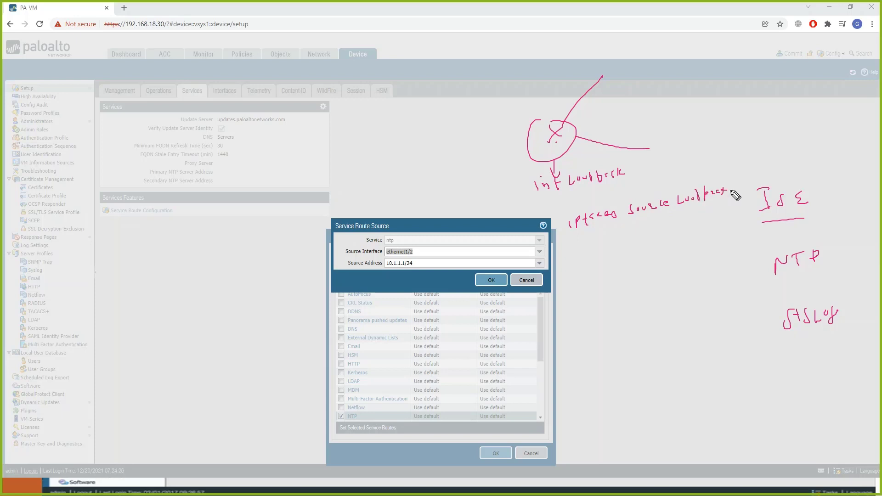
Draw a separate box beyond the router sketch, connect the ends of the router's two links, and mark both links with crosses.
{"action": "mouse_move", "coordinate": [741, 65]}
{"action": "left_mouse_down"}
{"action": "mouse_move", "coordinate": [789, 55]}
{"action": "mouse_move", "coordinate": [740, 64]}
{"action": "left_mouse_up"}
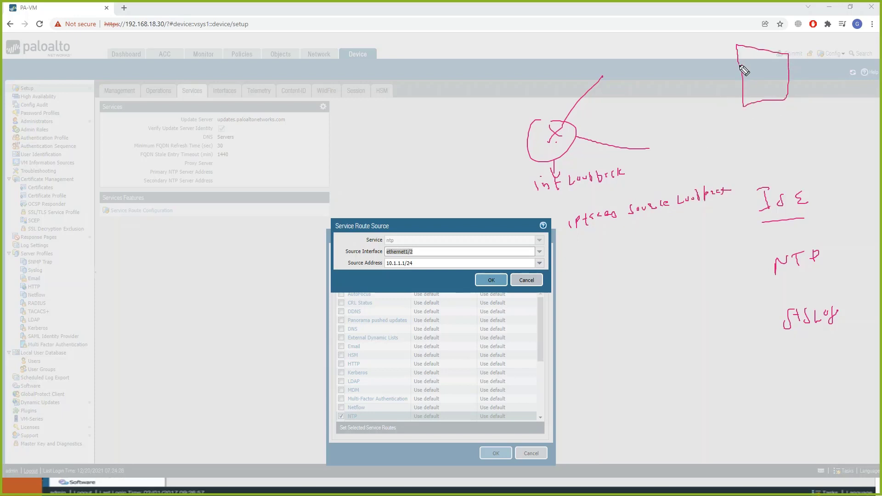
{"action": "left_click_drag", "start_coordinate": [600, 63], "coordinate": [652, 149]}
{"action": "left_click_drag", "start_coordinate": [599, 79], "coordinate": [601, 76]}
{"action": "left_click_drag", "start_coordinate": [566, 109], "coordinate": [587, 142]}
{"action": "left_click_drag", "start_coordinate": [587, 135], "coordinate": [581, 143]}
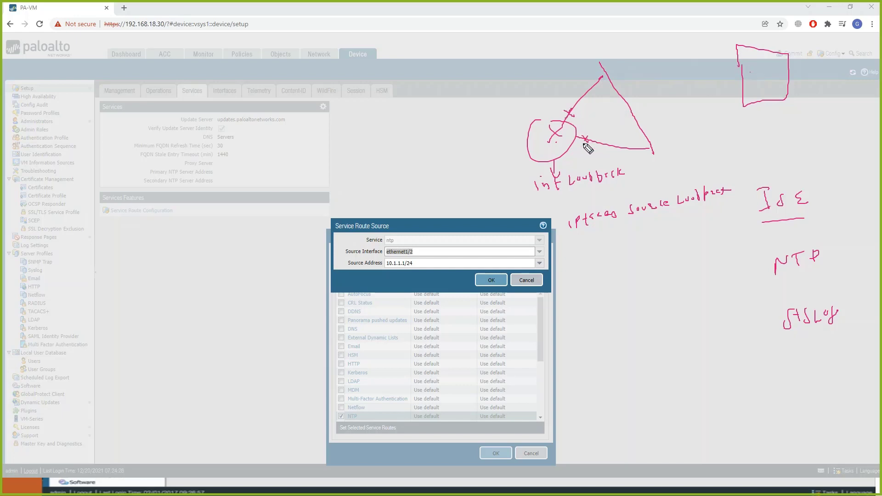
Underline the int loopback label and the words of the ip tacacs source loopback note.
{"action": "left_click_drag", "start_coordinate": [545, 199], "coordinate": [599, 192]}
{"action": "left_click_drag", "start_coordinate": [565, 242], "coordinate": [669, 218]}
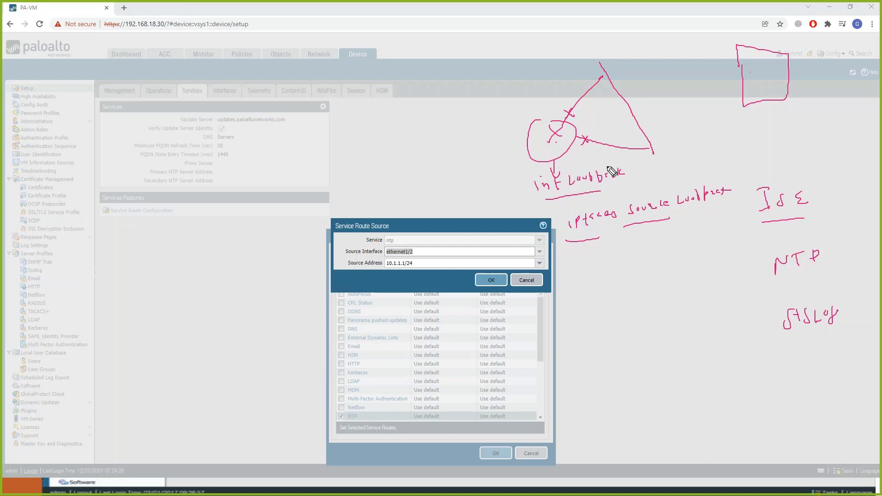
{"action": "left_click_drag", "start_coordinate": [683, 214], "coordinate": [731, 210]}
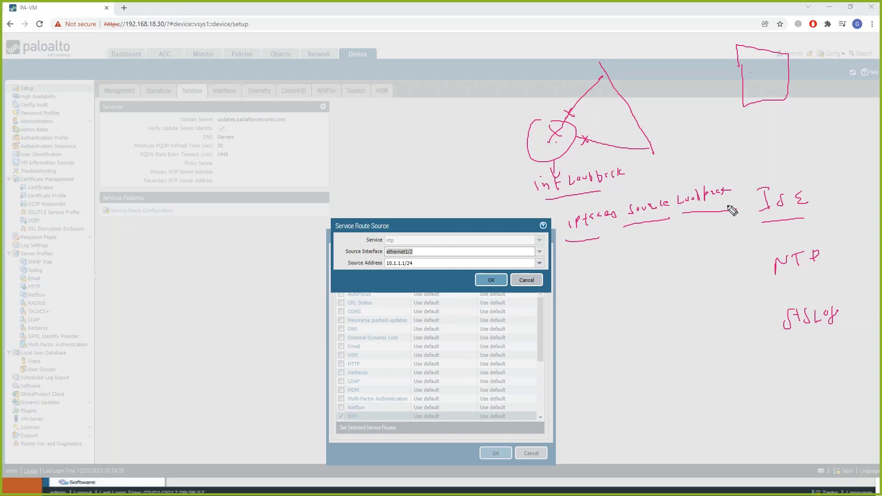